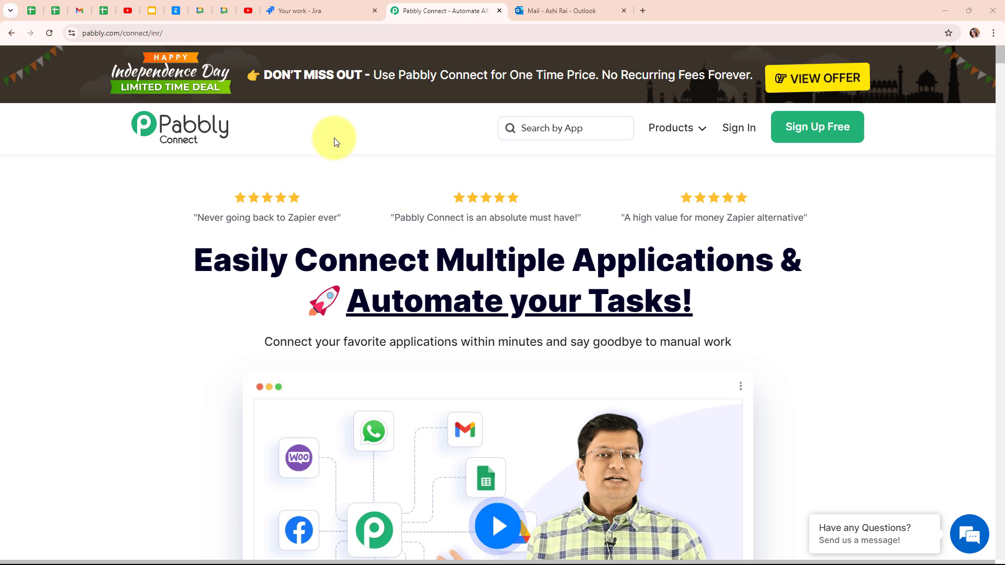
# Look at the recent ConnectApp work in Jira, and return to the Pabbly Connect website to check its address
pyautogui.click(319, 11)
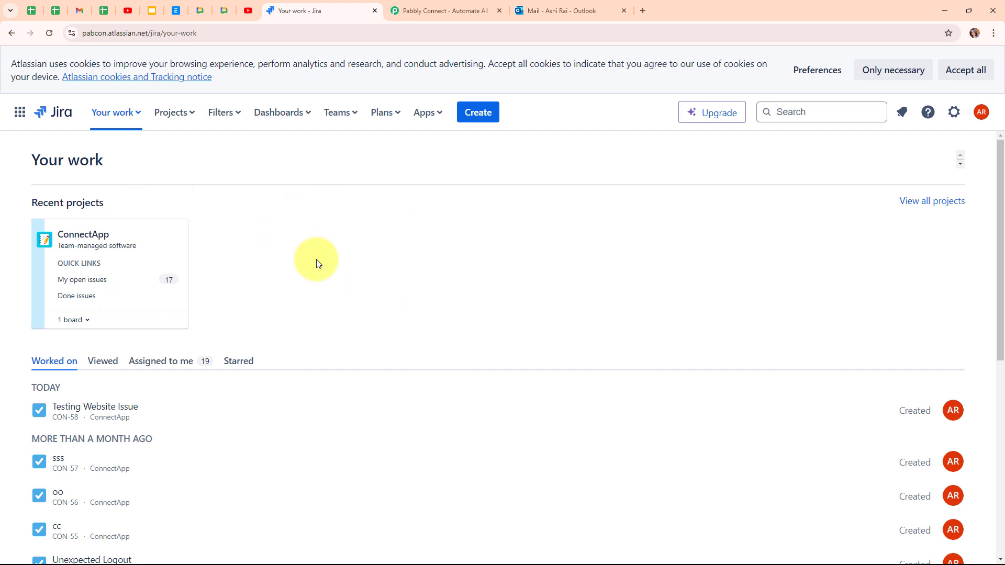
pyautogui.click(436, 12)
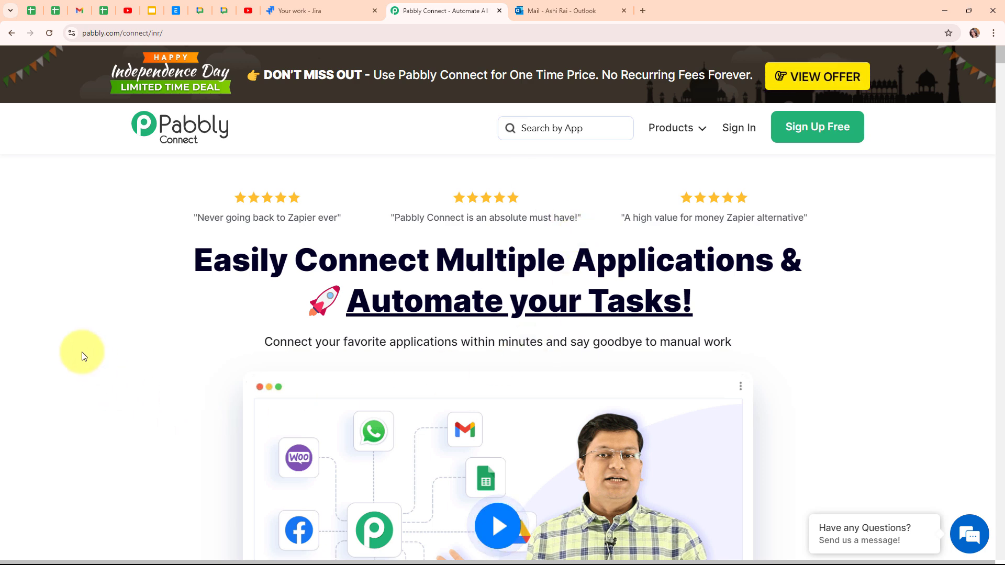
pyautogui.click(179, 35)
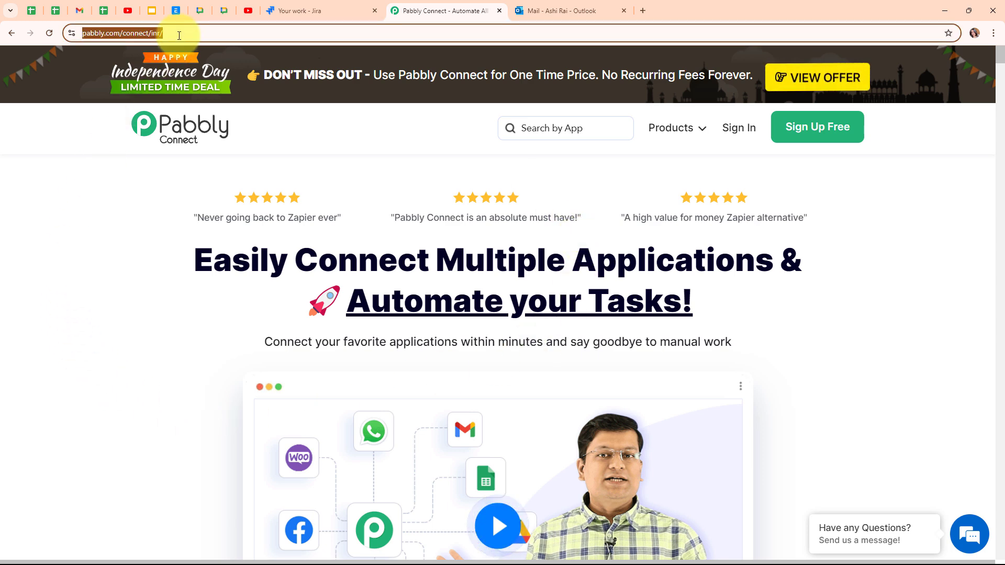
pyautogui.click(159, 209)
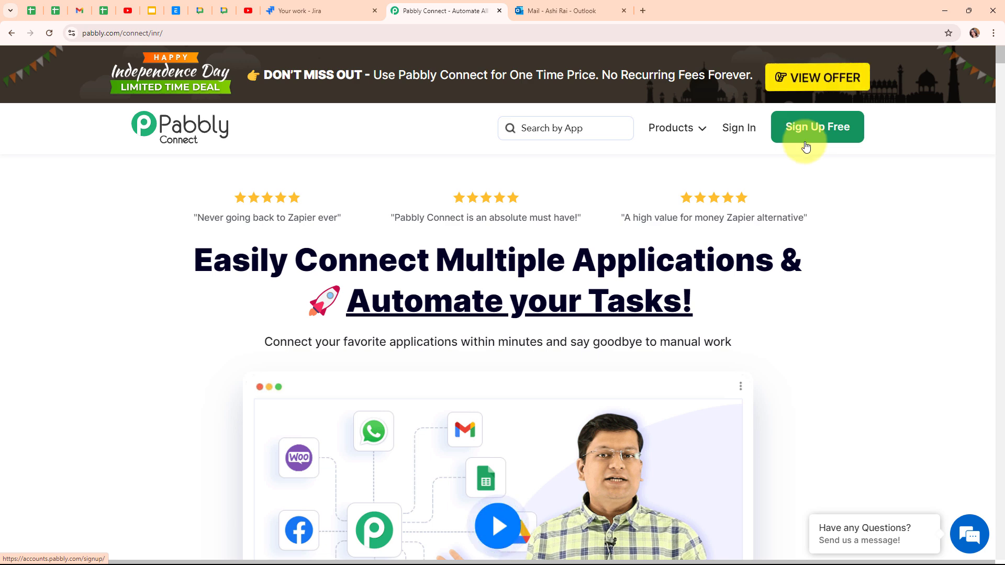
# Sign in to Pabbly and access Pabbly Connect from the list of all Pabbly apps
pyautogui.click(729, 134)
pyautogui.moveTo(126, 134); pyautogui.dragTo(285, 153)
pyautogui.click(308, 136)
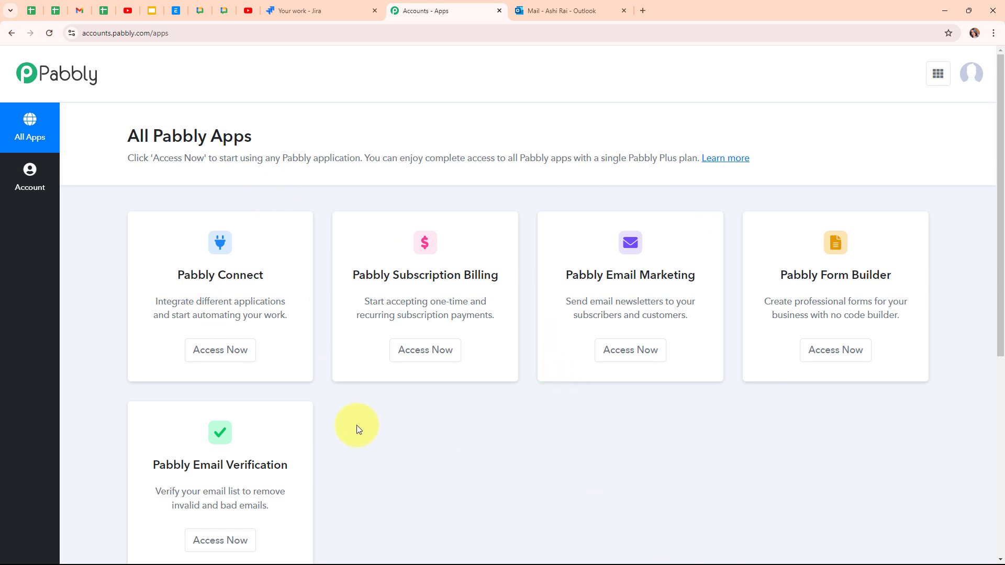
pyautogui.click(234, 361)
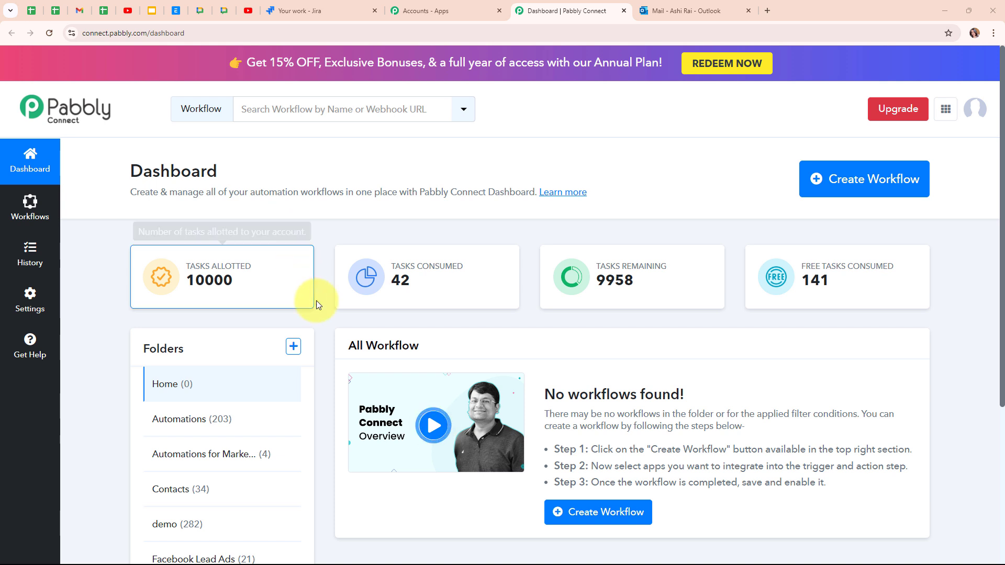
# Start a new workflow named "Automatically Create Jira Issues from Microsoft Outlook" and assign it to the Automations folder
pyautogui.click(860, 188)
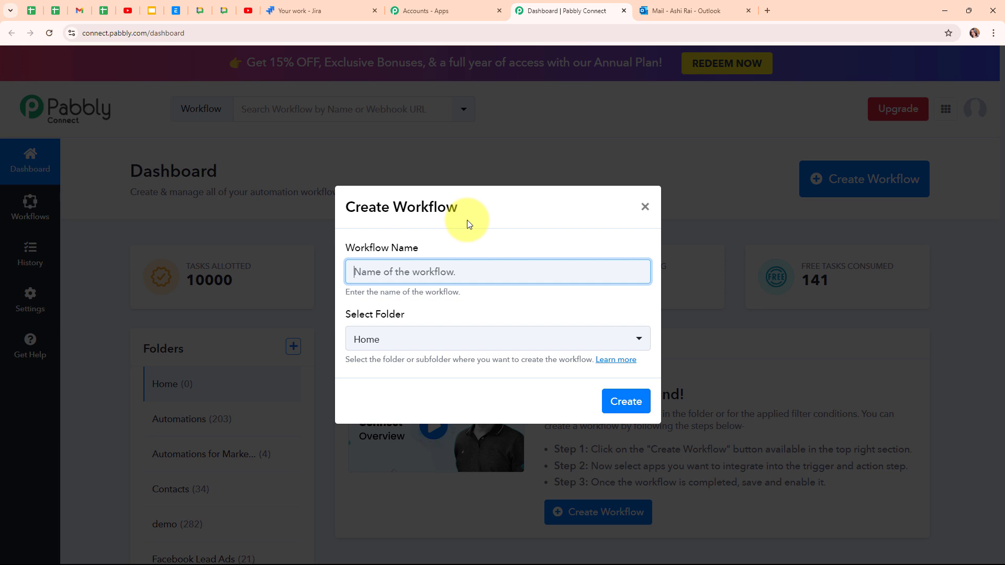
pyautogui.click(363, 274)
pyautogui.write('Automatically Create Jira Issues from Microsoft Outlook')
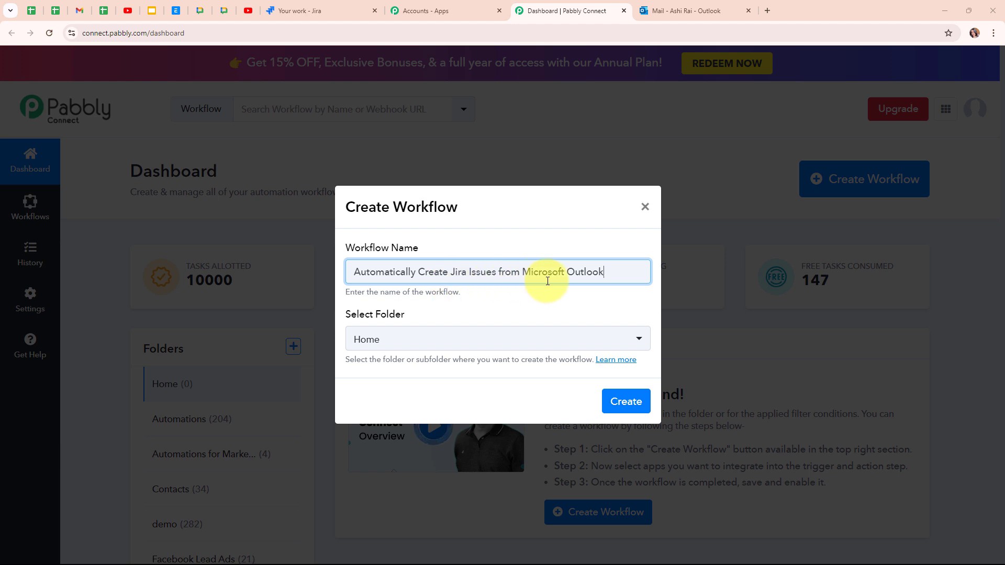
pyautogui.click(540, 340)
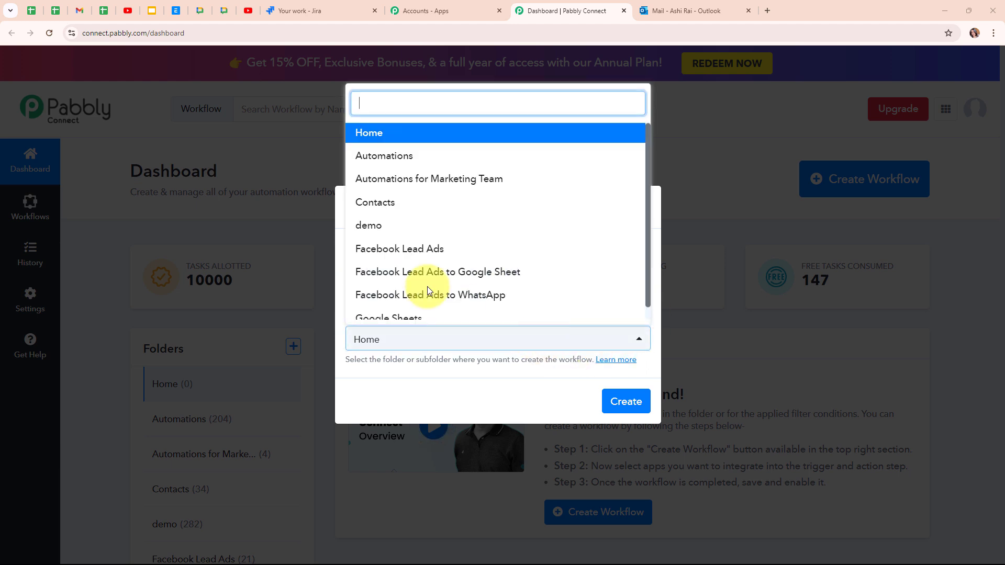
pyautogui.click(423, 159)
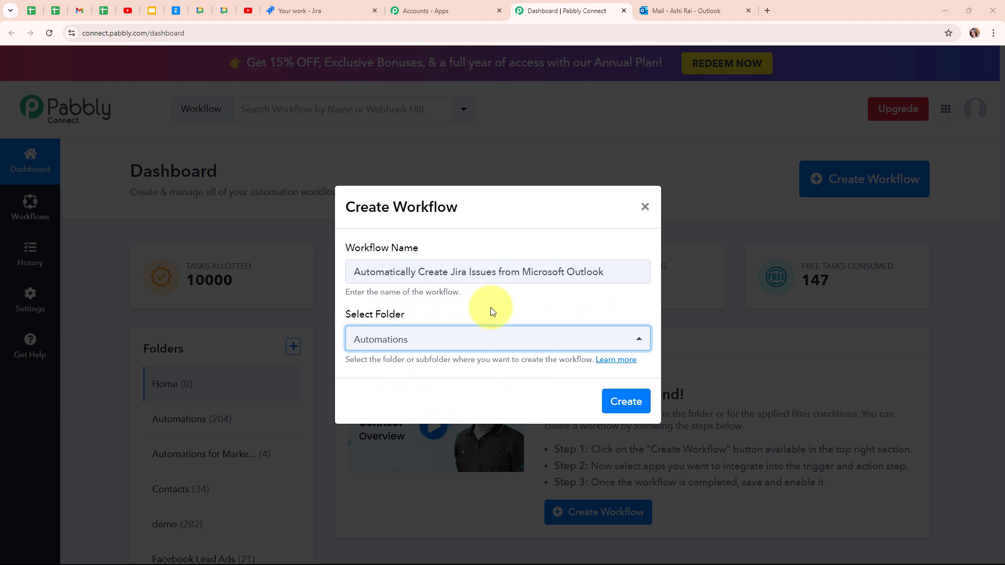
# Read the support forum article explaining workflow folders, and close it to return to the workflow setup
pyautogui.click(617, 361)
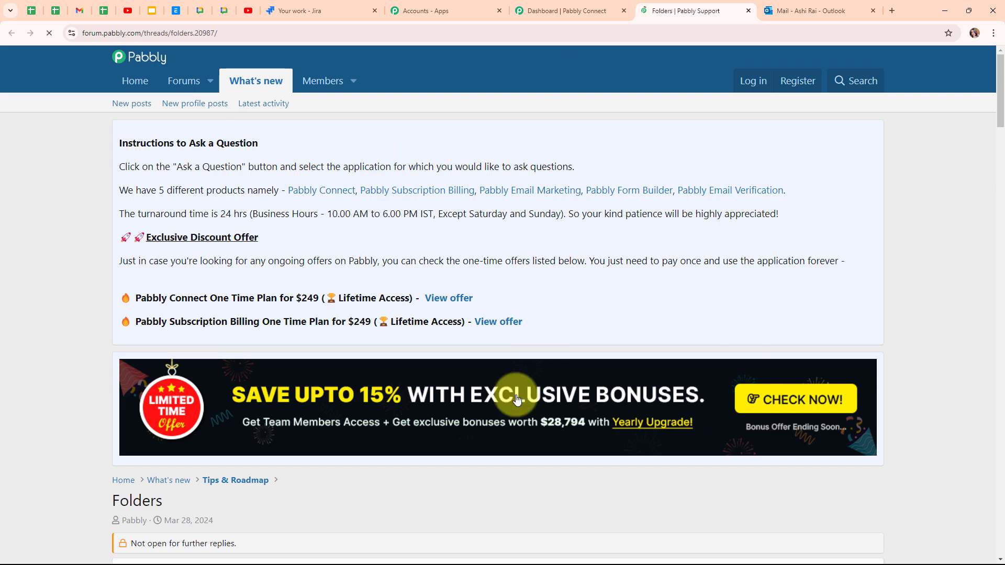
pyautogui.scroll(-8, 528, 323)
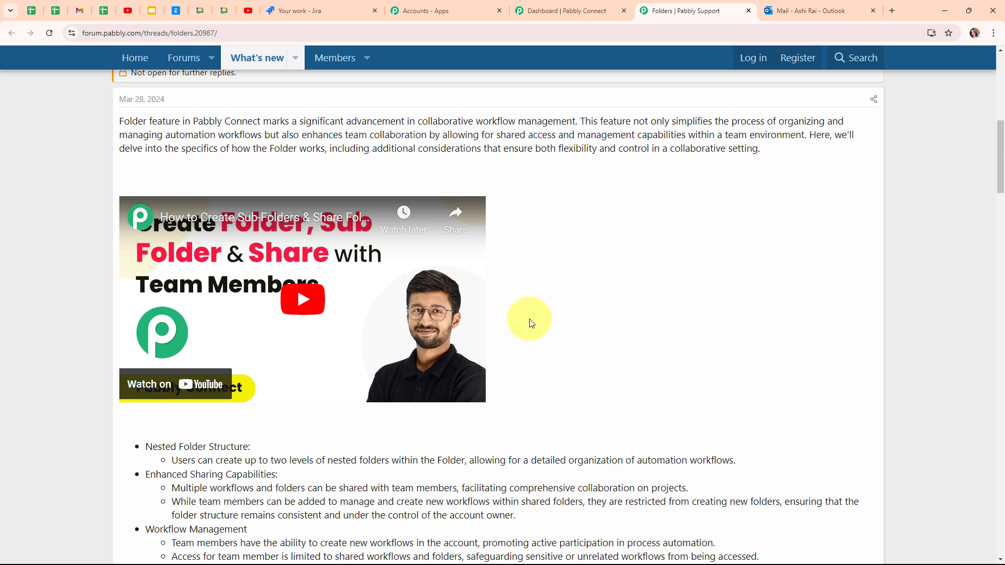
pyautogui.click(748, 11)
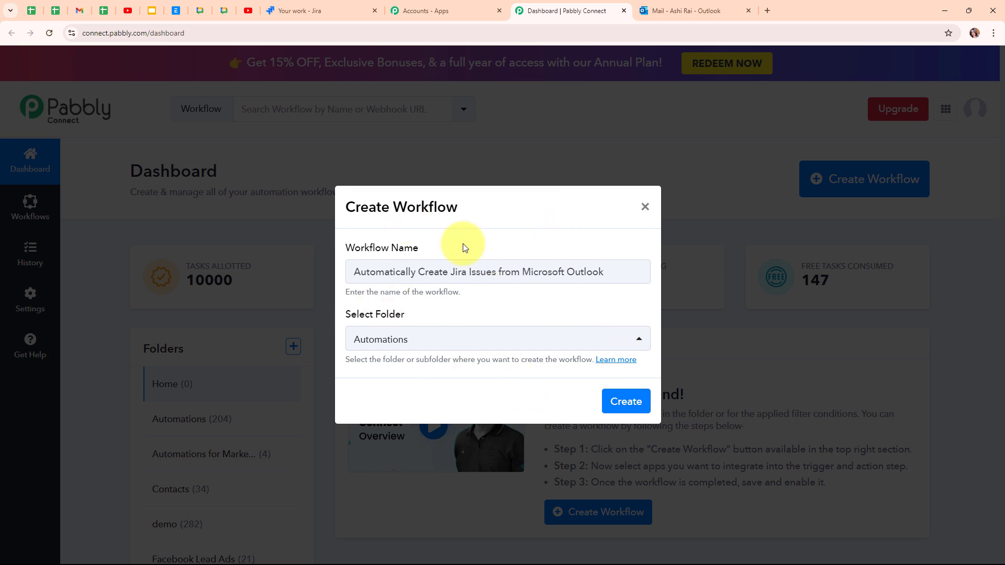
# Create the workflow and set its trigger to the Microsoft Office 365 app with the New Mail event
pyautogui.click(628, 402)
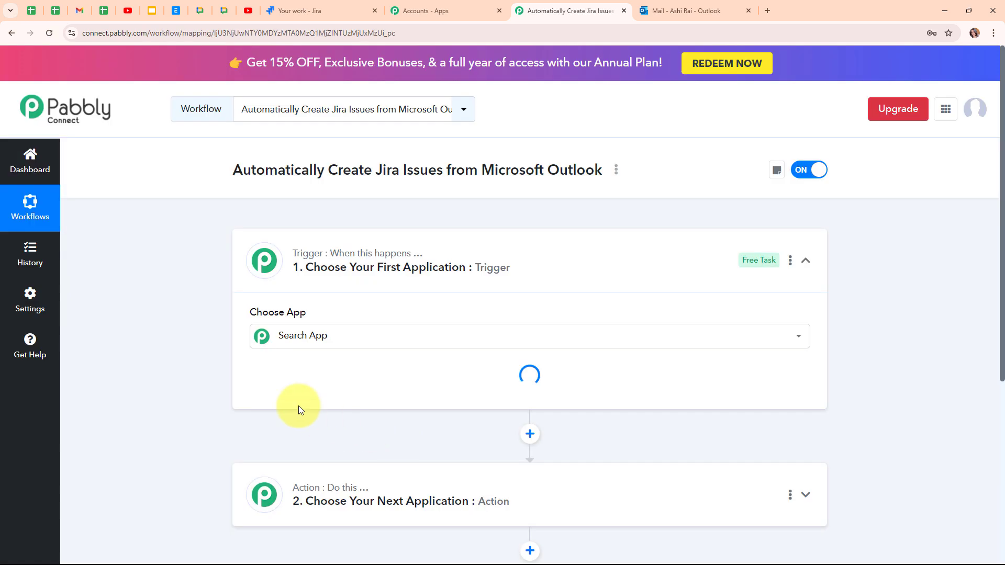
pyautogui.click(805, 260)
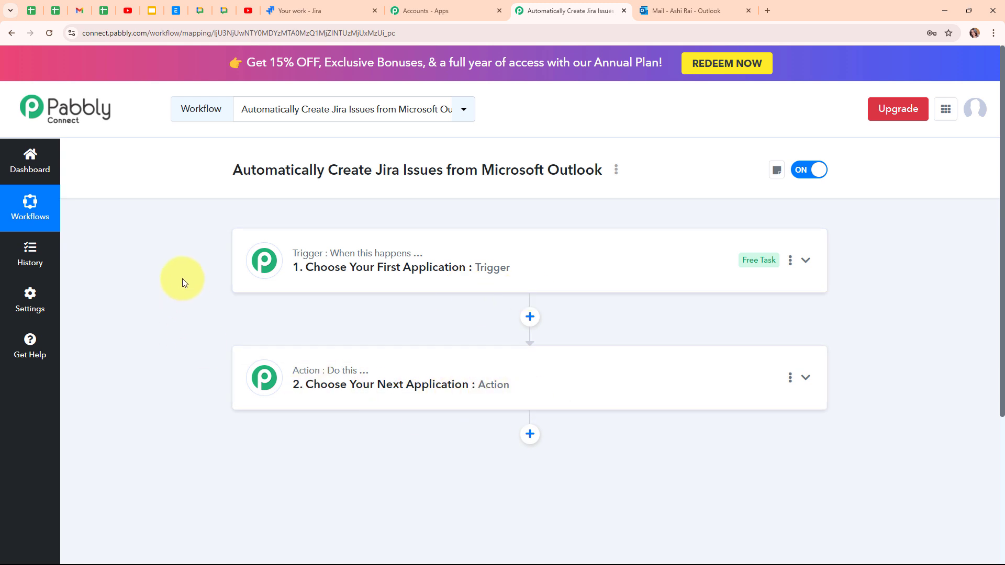
pyautogui.click(711, 255)
pyautogui.click(349, 342)
pyautogui.write('m')
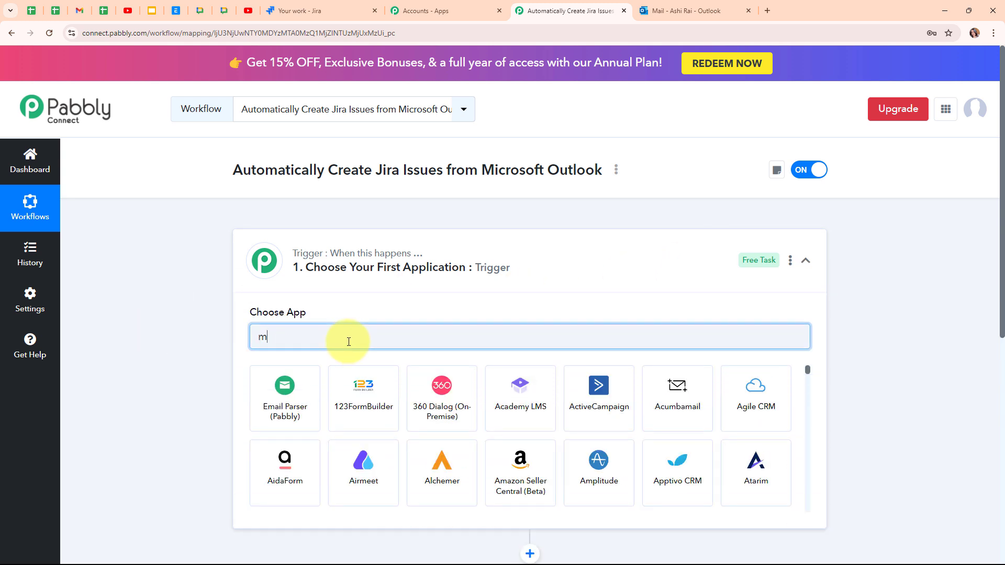
pyautogui.write('ic')
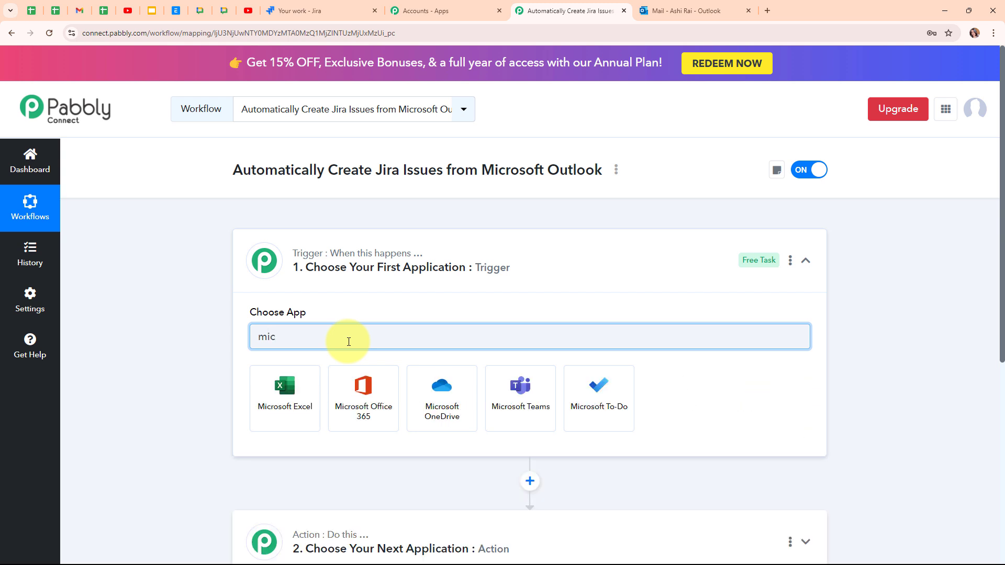
pyautogui.click(375, 385)
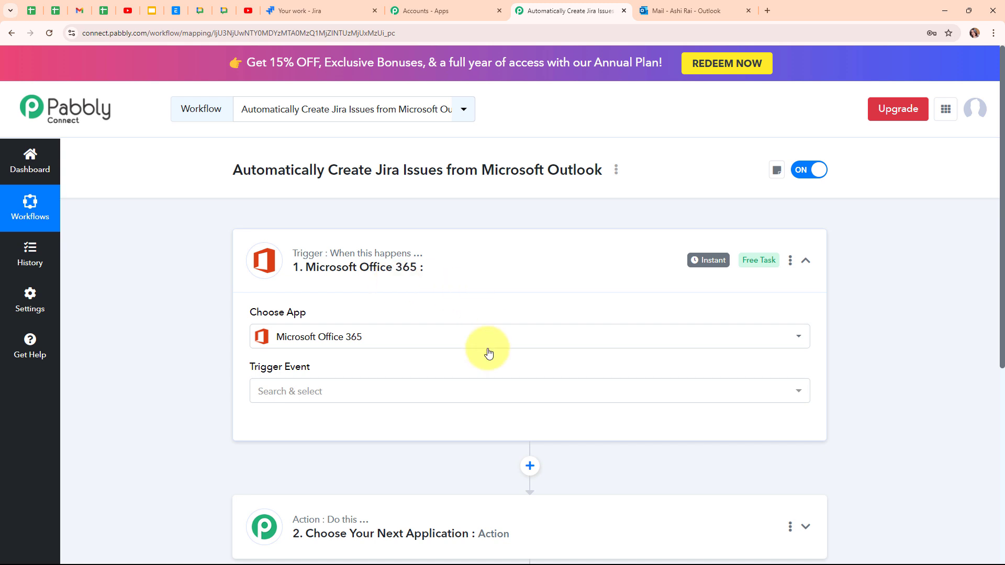
pyautogui.click(306, 399)
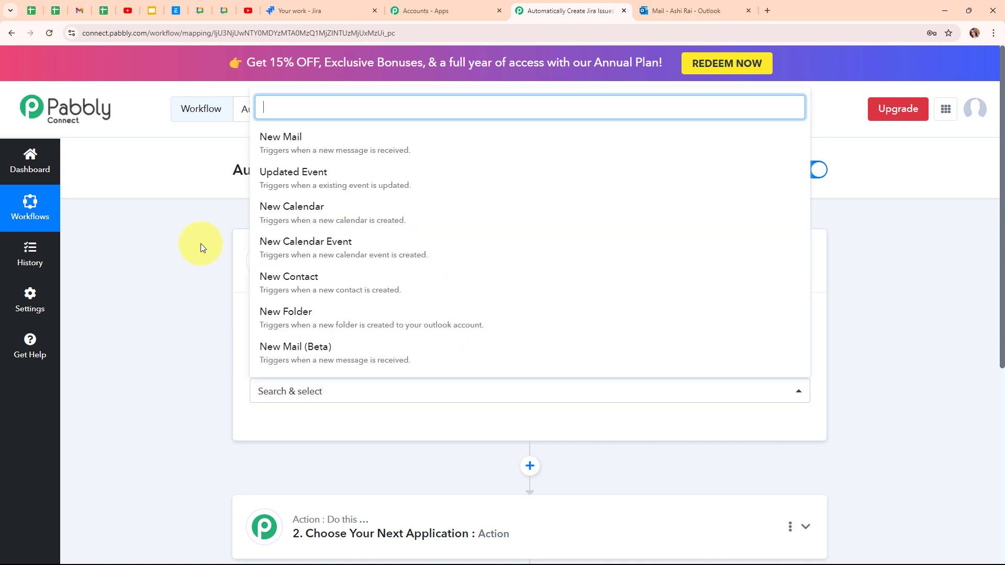
pyautogui.click(356, 140)
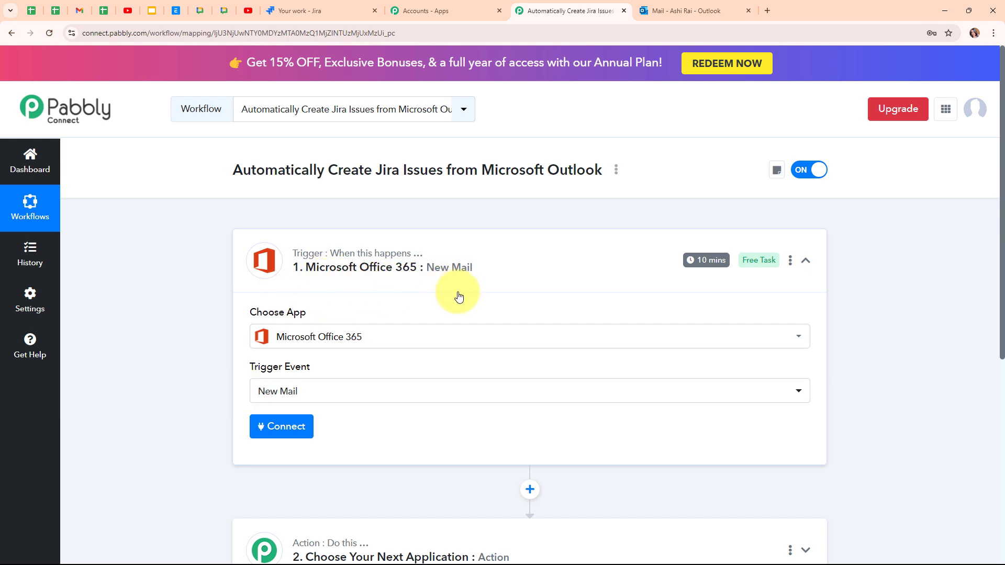
# Add a new Microsoft Office 365 connection for the trigger and grant Pabbly Connect the requested account permissions
pyautogui.click(289, 440)
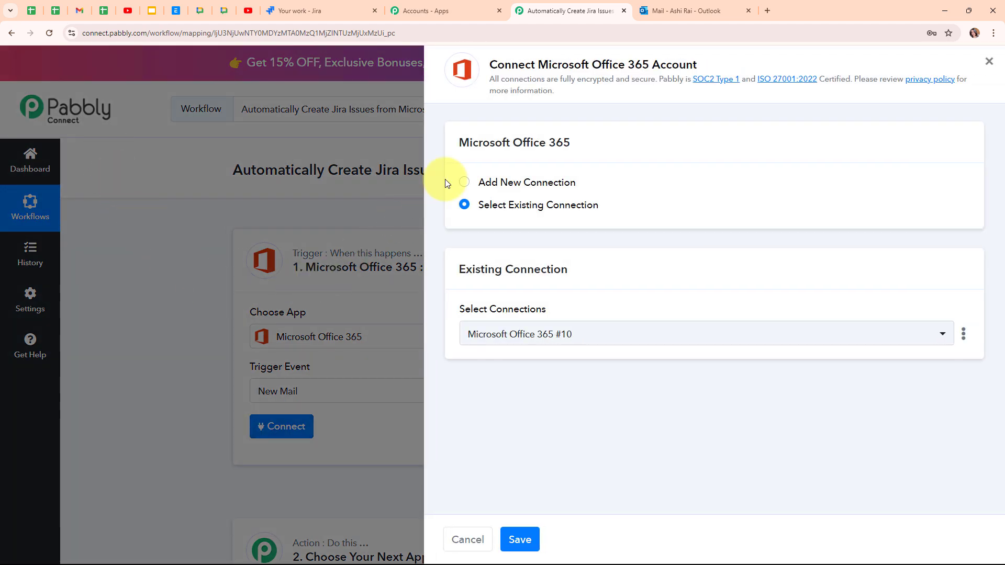
pyautogui.click(464, 183)
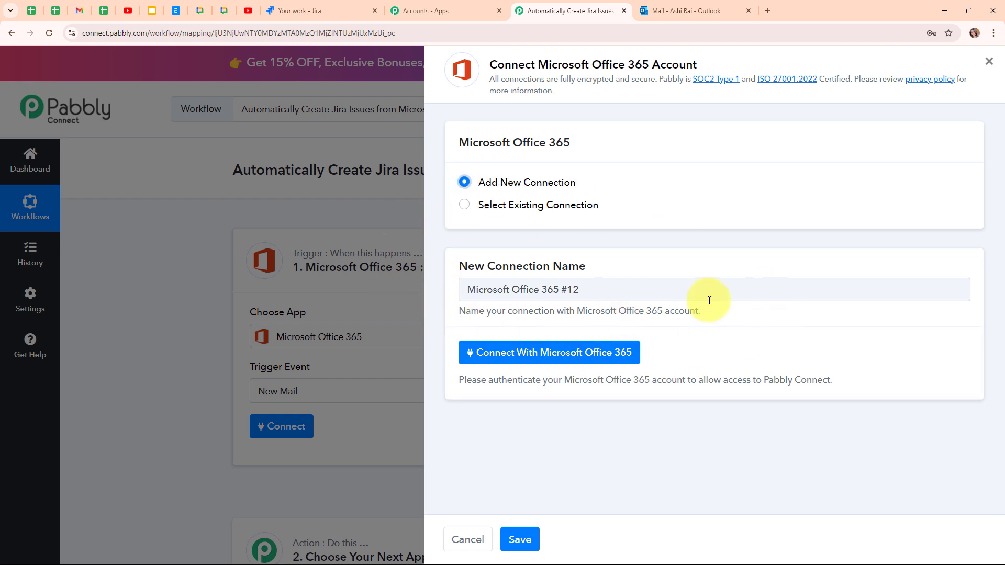
pyautogui.click(546, 361)
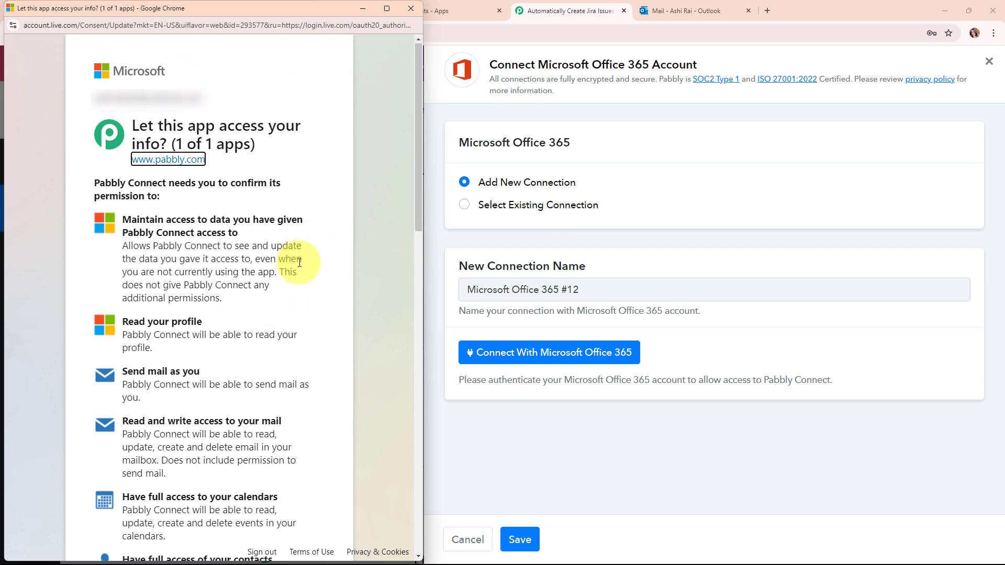
pyautogui.scroll(-15, 296, 261)
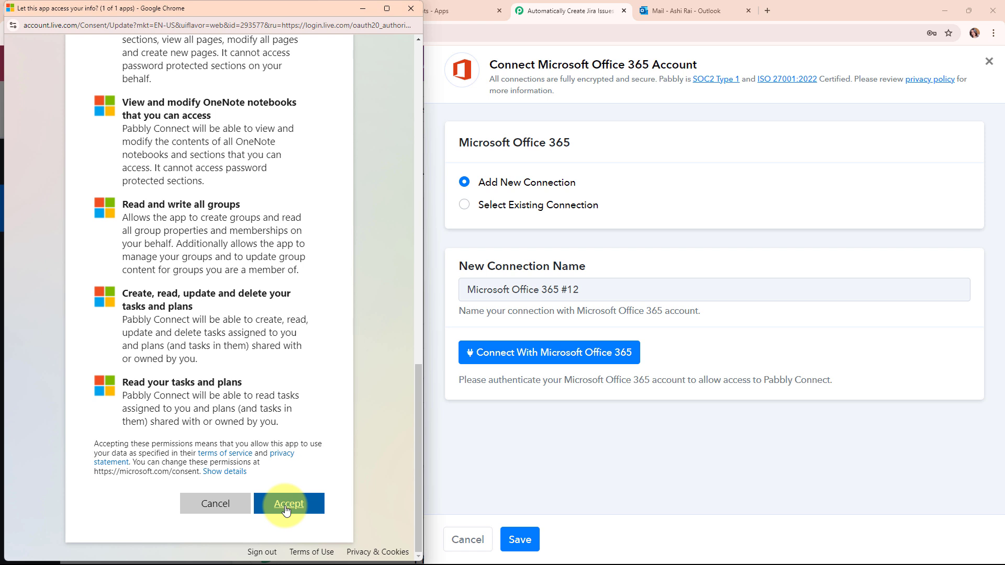
pyautogui.click(285, 508)
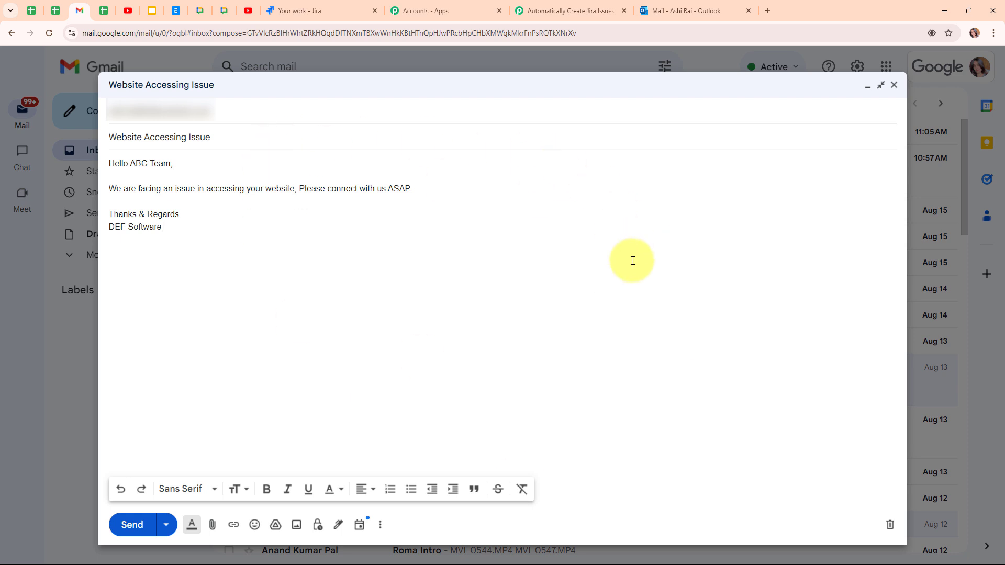
# Send the prepared "Website Accessing Issue" email from Gmail, and save the Pabbly Connect trigger with a test request
pyautogui.click(126, 532)
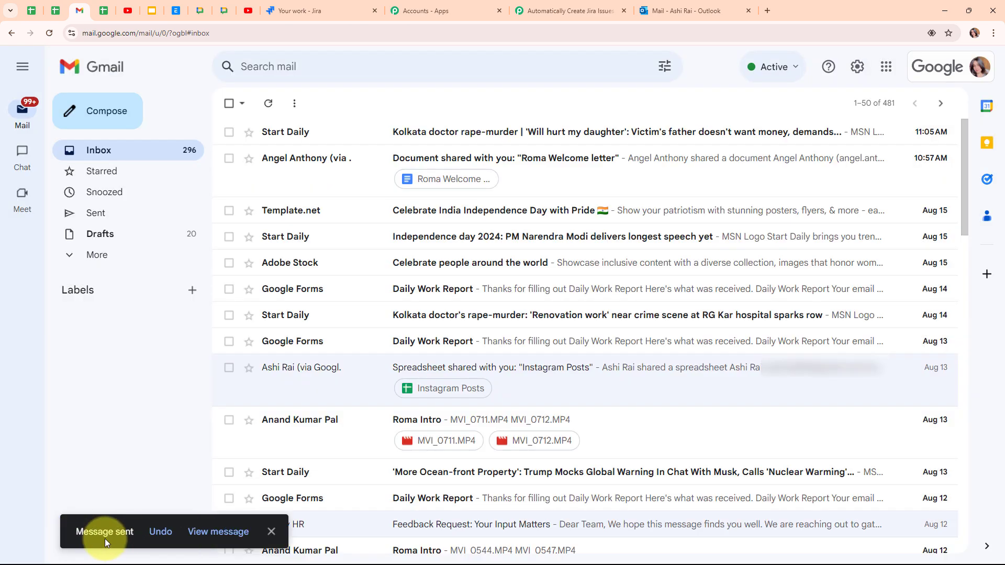
pyautogui.click(602, 7)
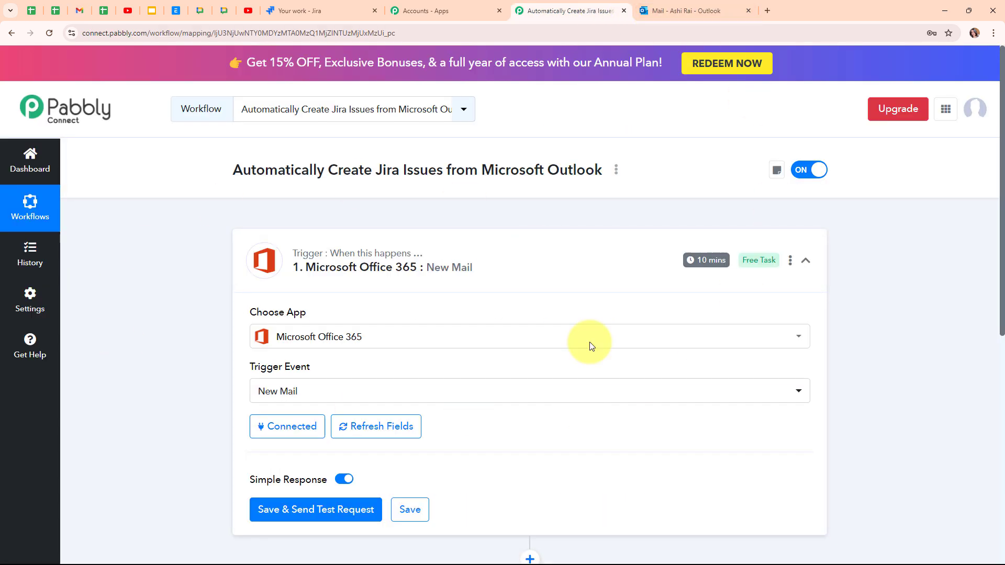
pyautogui.scroll(-3, 395, 297)
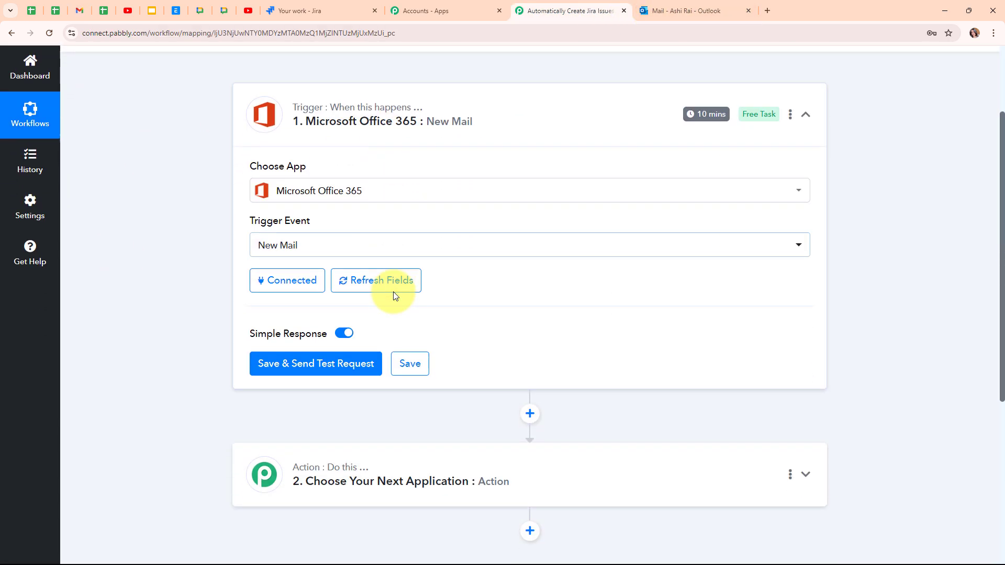
pyautogui.click(277, 356)
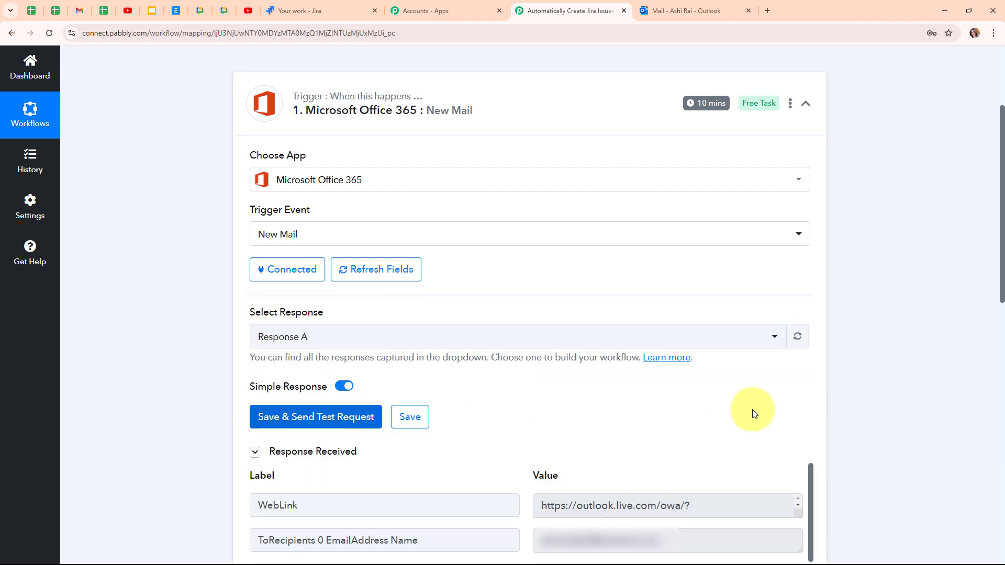
# Examine the trigger response for the email's subject, sender details and body preview, enlarging the BodyPreview value to read the full message
pyautogui.scroll(-5, 752, 414)
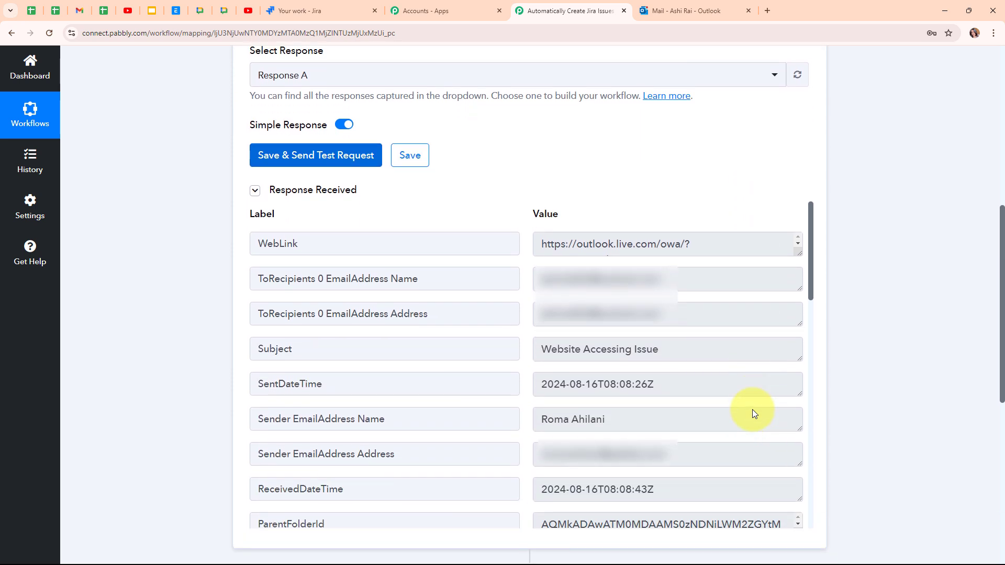
pyautogui.click(683, 348)
pyautogui.moveTo(683, 349); pyautogui.dragTo(437, 348)
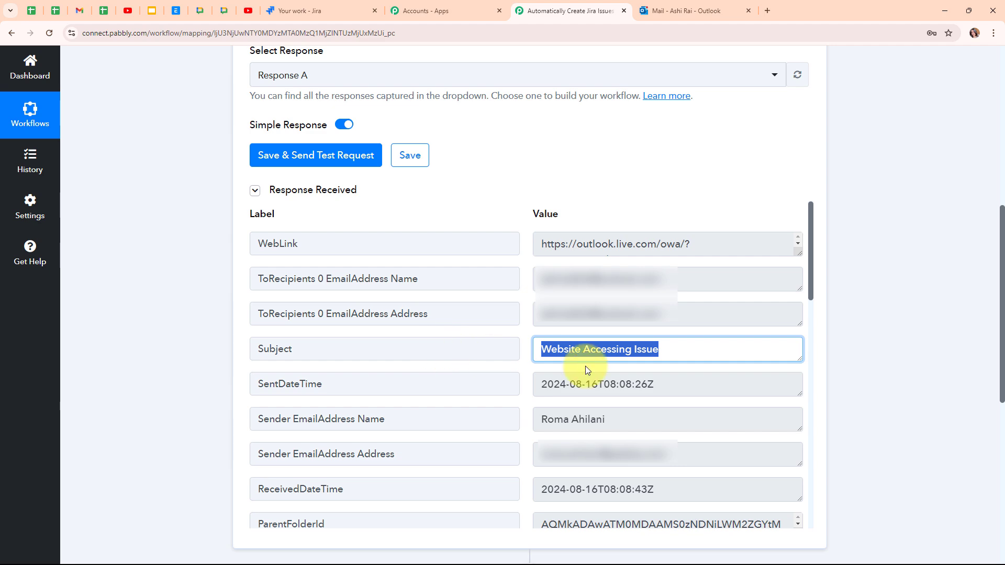
pyautogui.scroll(-1, 585, 369)
pyautogui.scroll(-10, 585, 369)
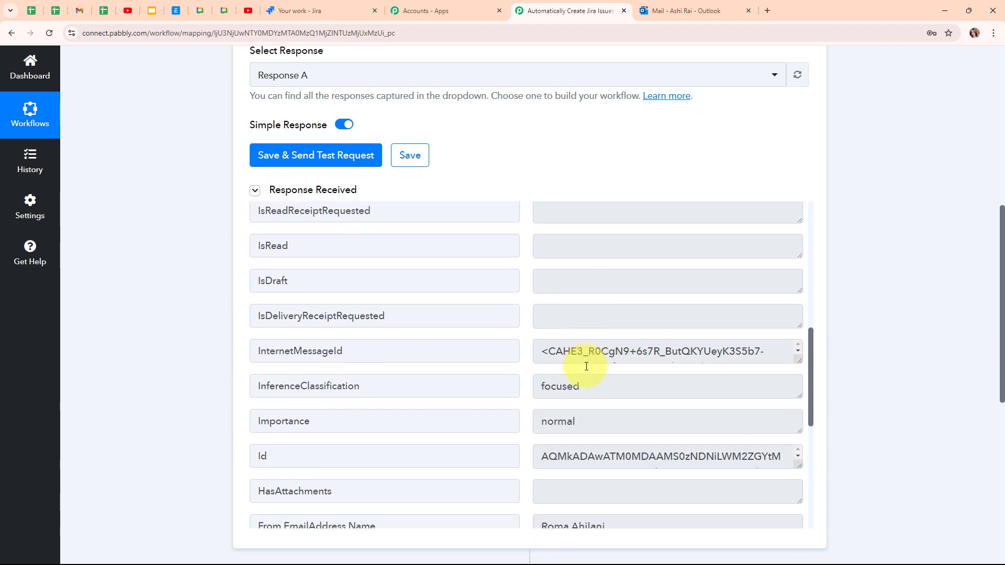
pyautogui.scroll(-9, 585, 365)
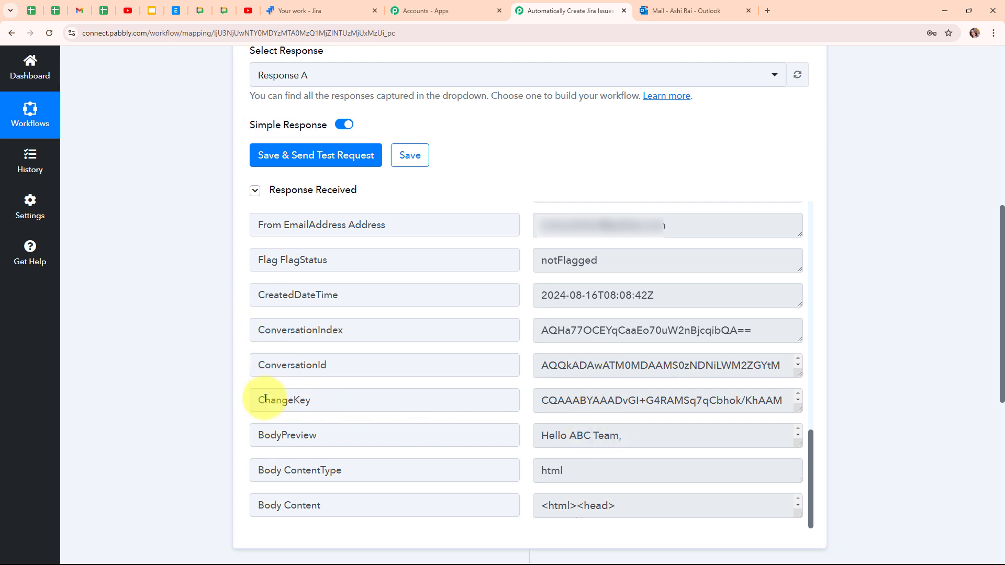
pyautogui.moveTo(798, 446); pyautogui.dragTo(800, 546)
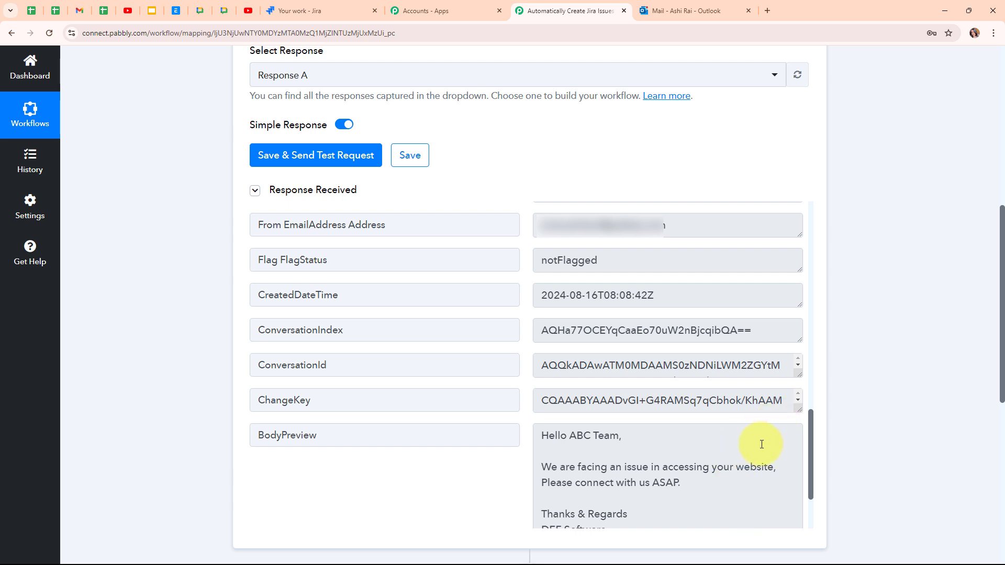
pyautogui.scroll(-2, 761, 444)
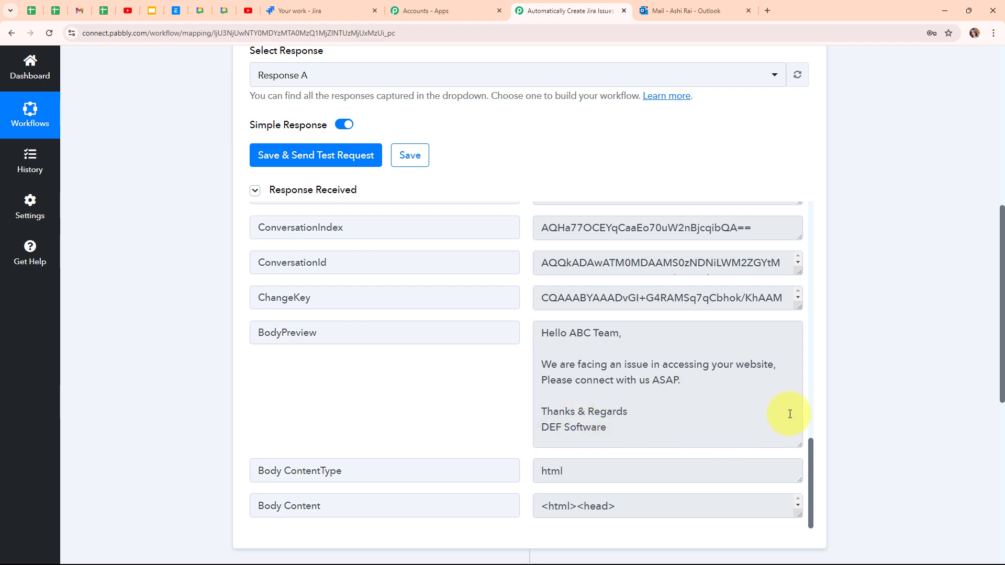
# Collapse the New Mail trigger and expand the workflow's empty action step to show its app choices
pyautogui.scroll(5, 828, 366)
pyautogui.scroll(3, 827, 366)
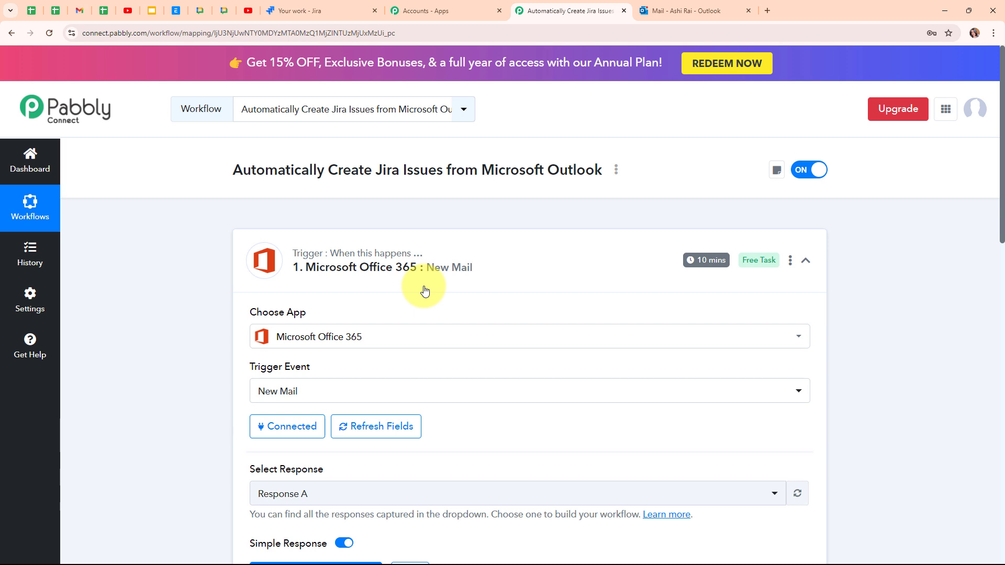
pyautogui.moveTo(711, 253)
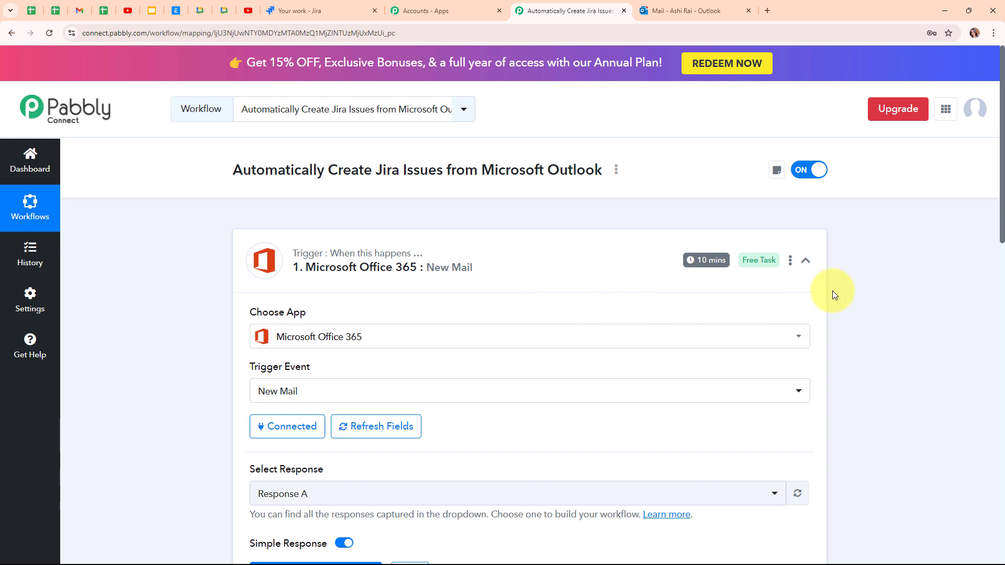
pyautogui.click(806, 262)
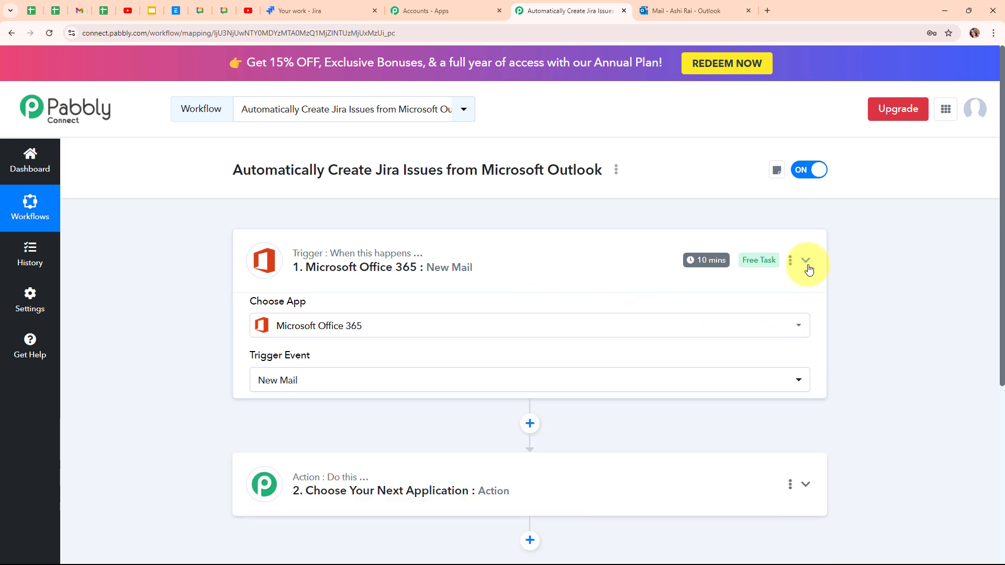
pyautogui.click(412, 391)
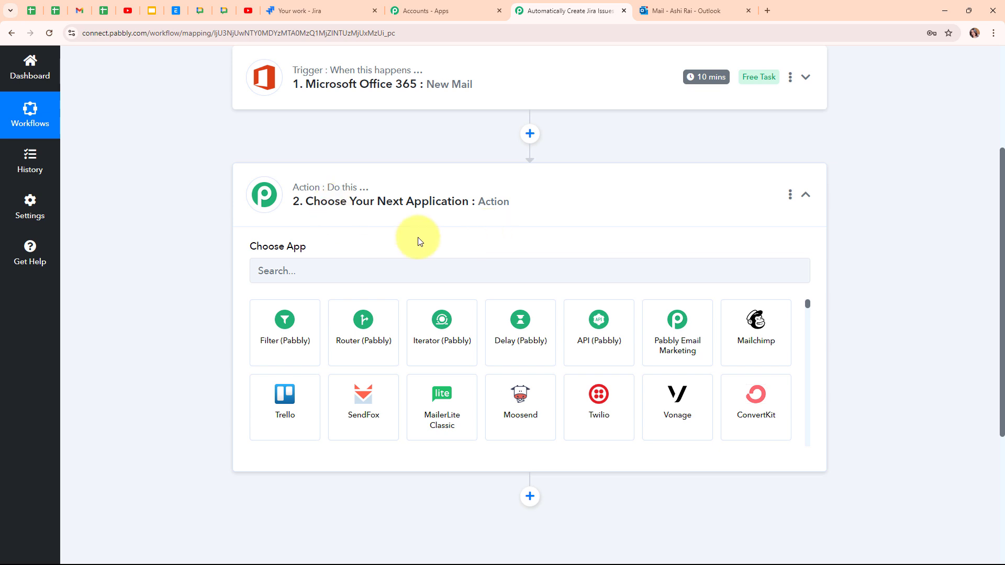
# Review the trigger's captured email response again and return to the empty action step
pyautogui.click(352, 104)
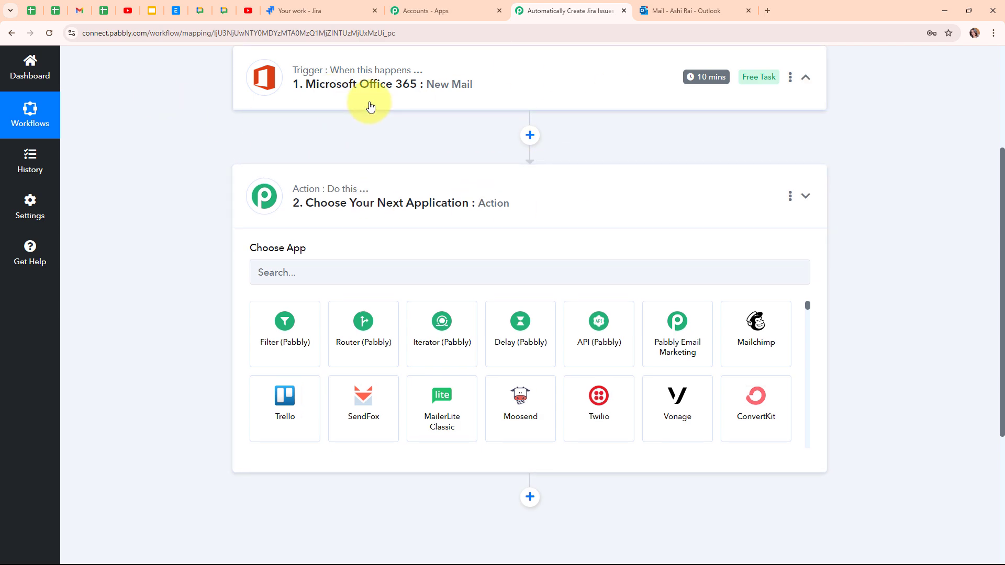
pyautogui.scroll(-7, 444, 183)
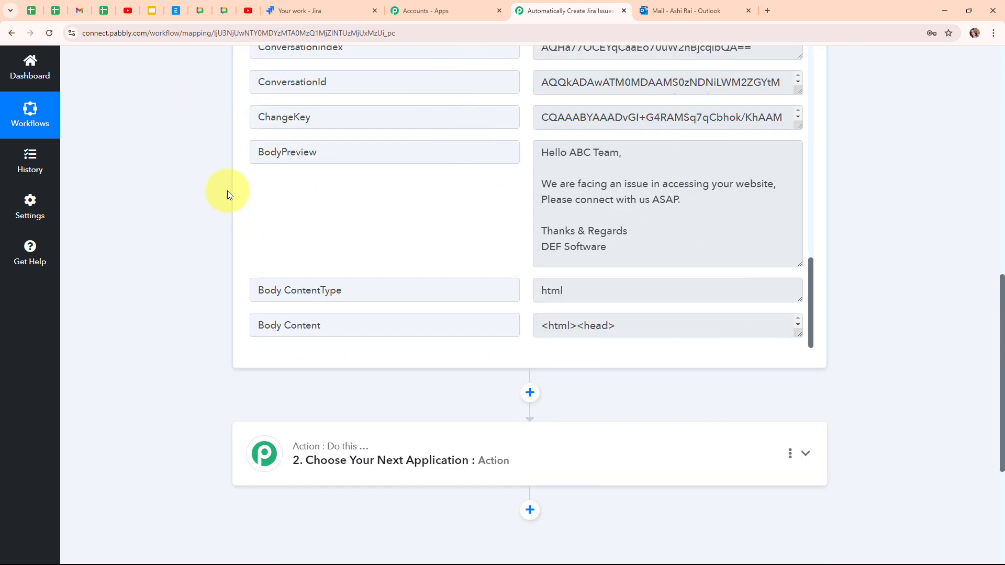
pyautogui.scroll(-4, 387, 234)
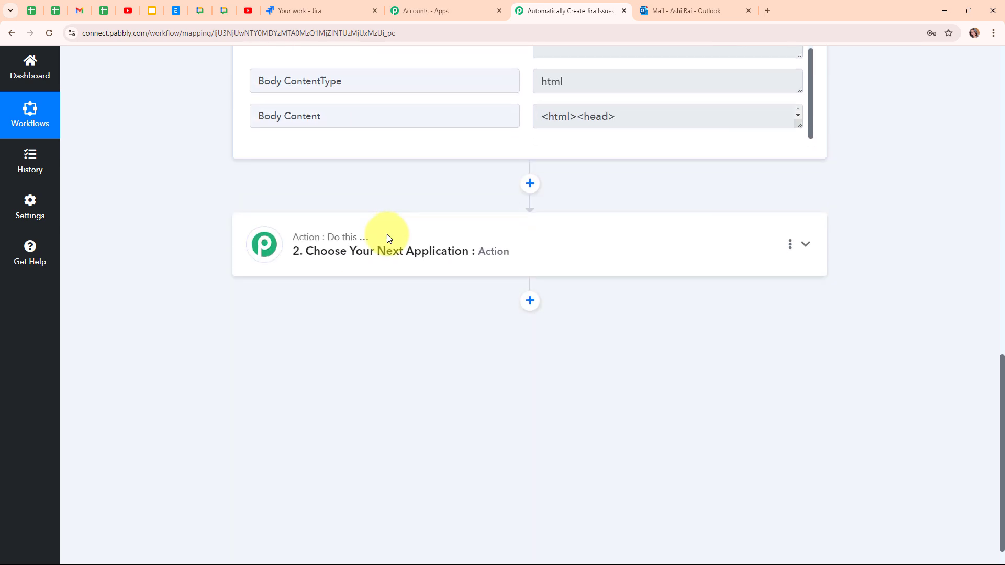
pyautogui.click(387, 234)
pyautogui.scroll(4, 387, 237)
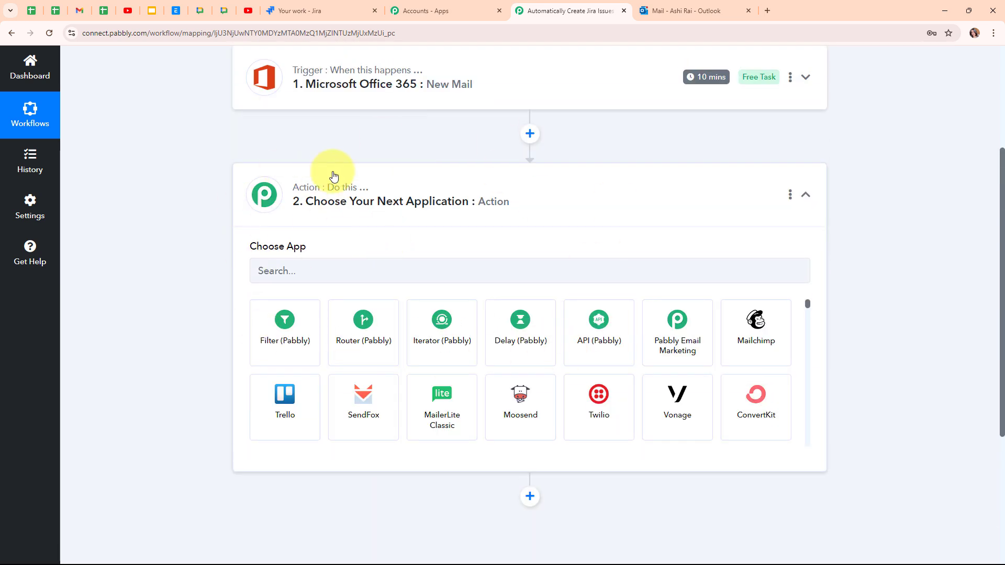
# Set the action step to the Filter (Pabbly) app with the Filter Values event and connect it
pyautogui.click(273, 342)
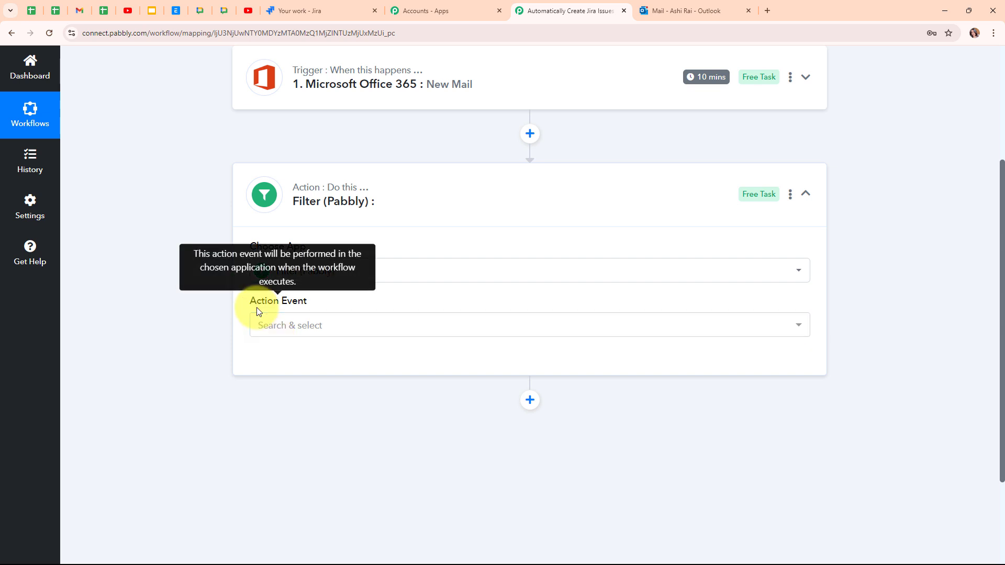
pyautogui.click(311, 334)
pyautogui.click(331, 394)
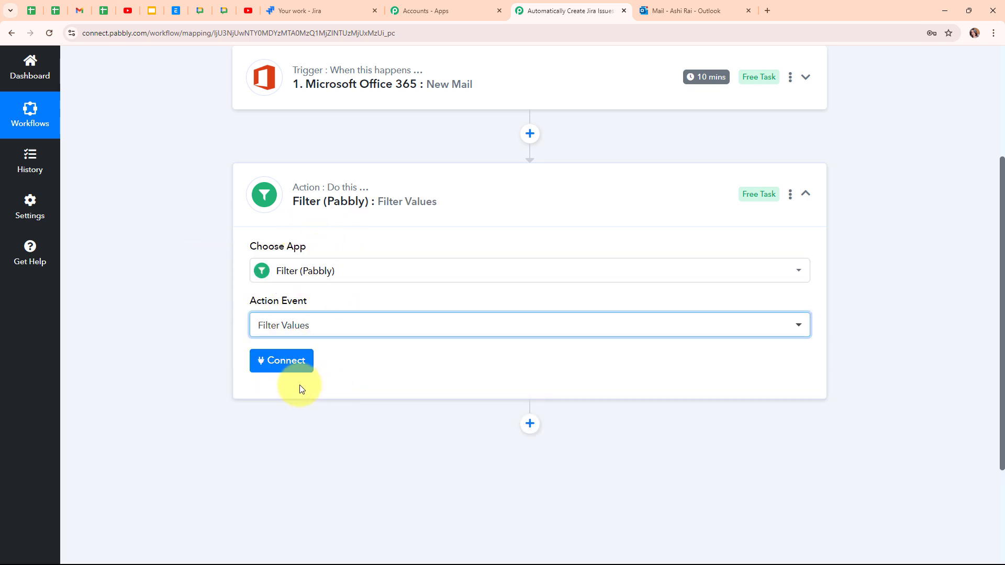
pyautogui.click(272, 372)
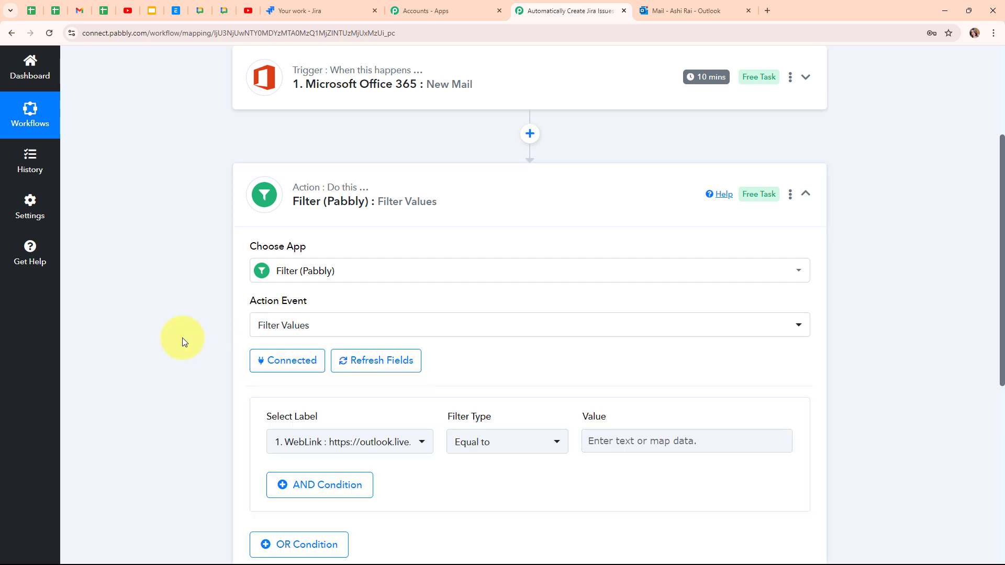
# Choose the New Mail trigger's Subject as the label for the filter condition
pyautogui.scroll(-3, 535, 375)
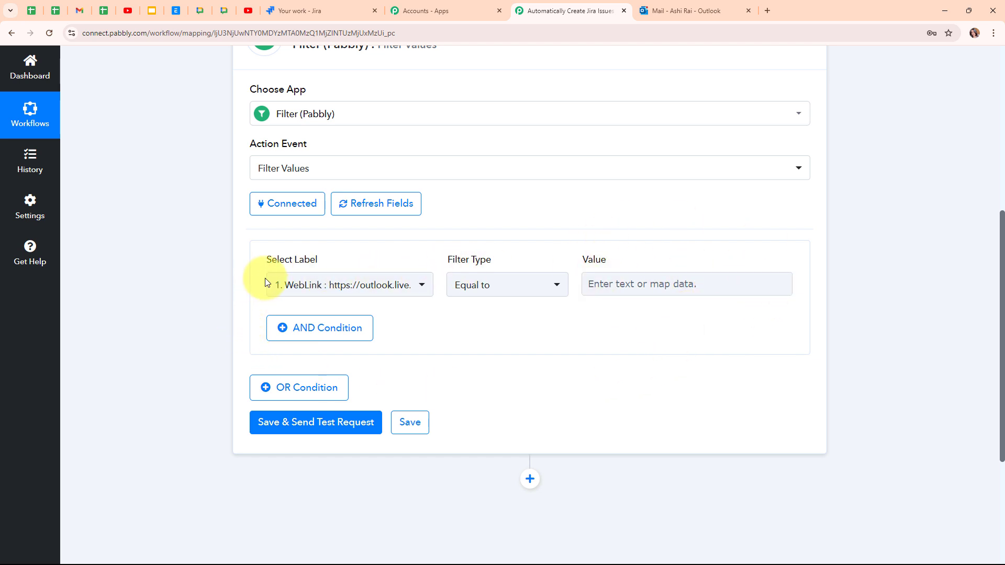
pyautogui.click(310, 283)
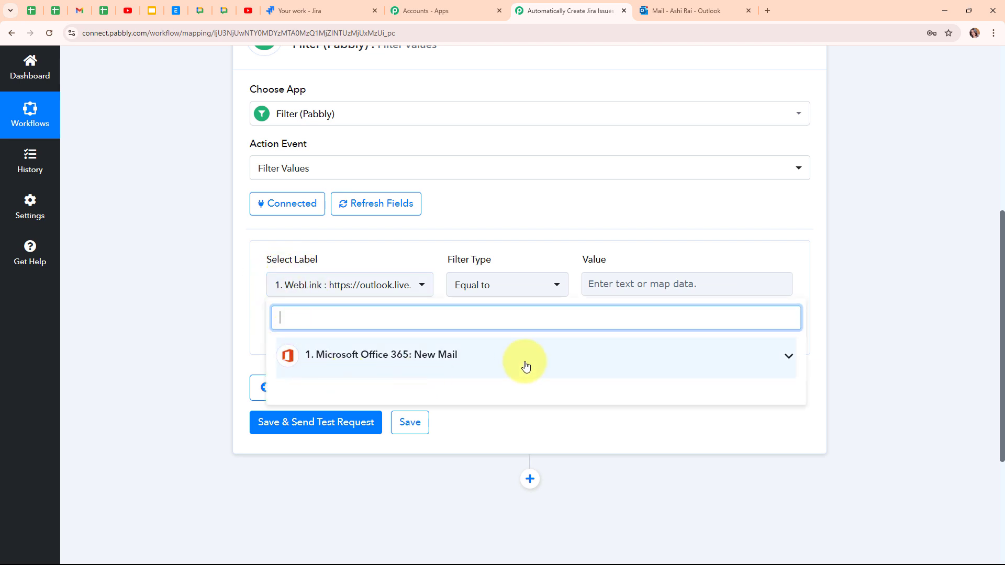
pyautogui.click(498, 369)
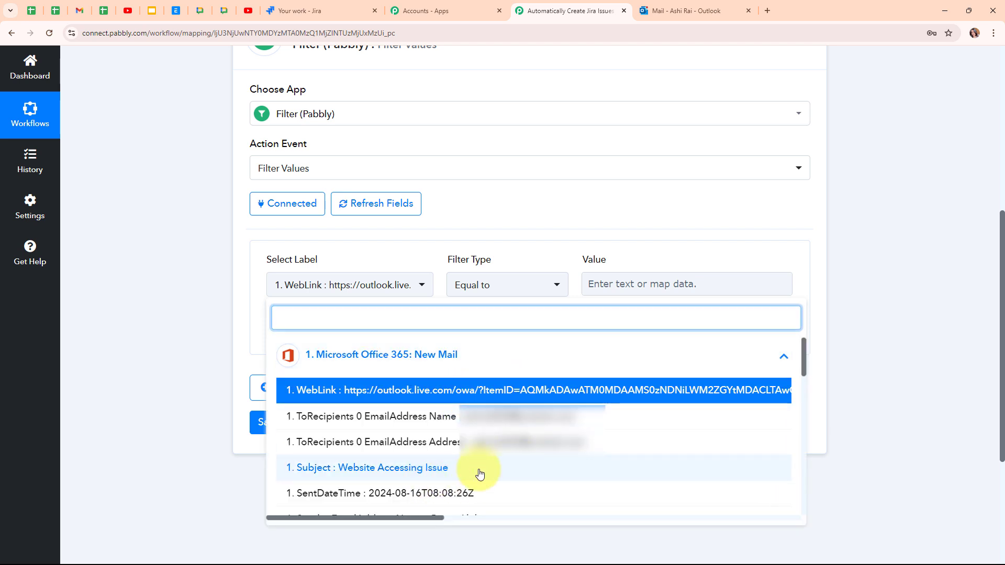
pyautogui.click(389, 468)
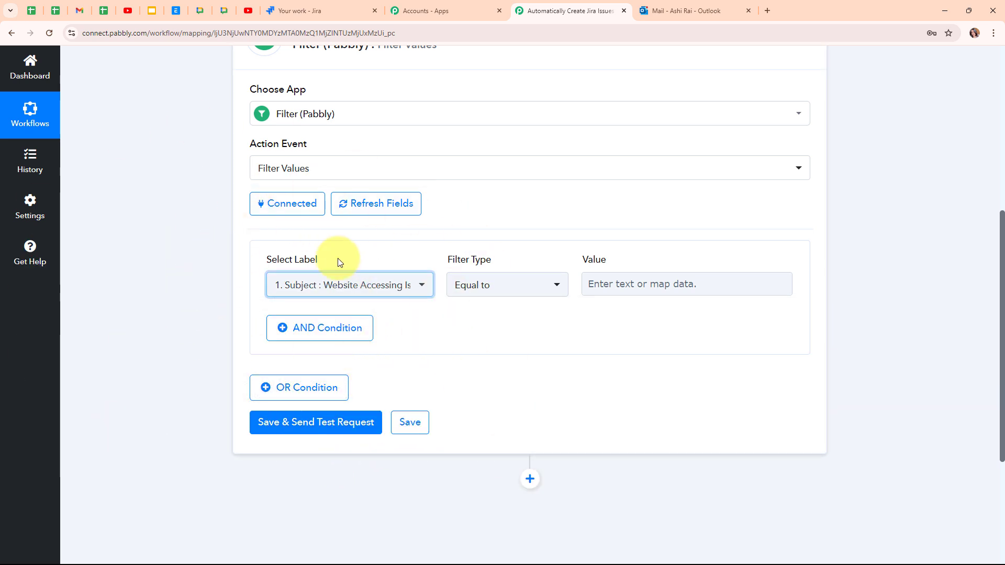
# Set the Subject condition's filter type to Contains and its value to "Issue"
pyautogui.click(530, 286)
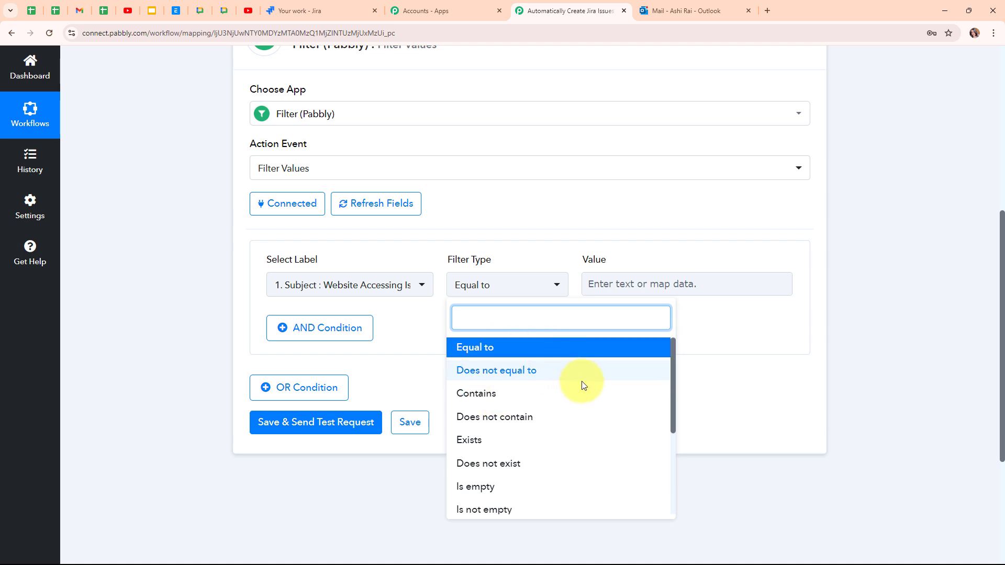
pyautogui.scroll(-3, 552, 378)
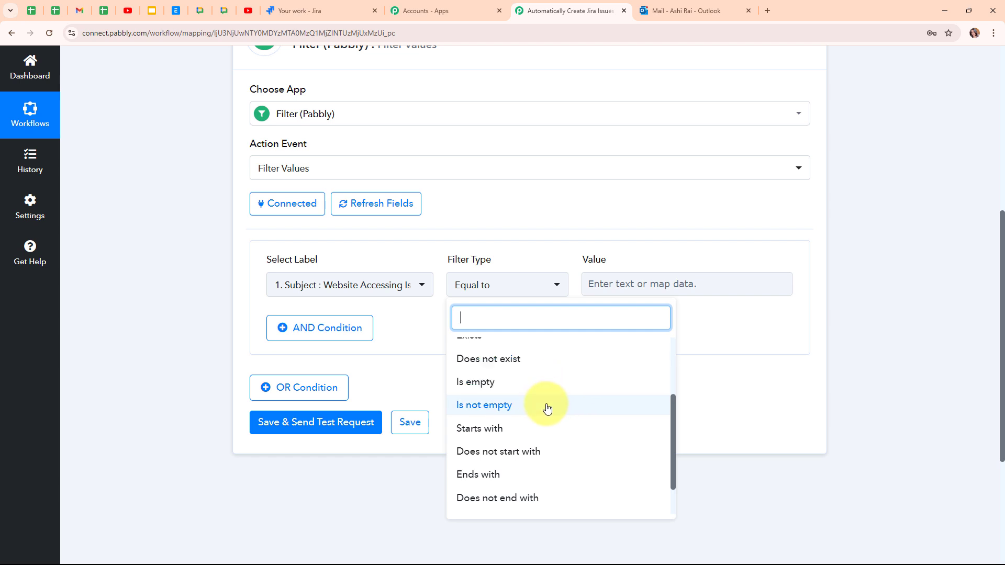
pyautogui.scroll(-1, 587, 438)
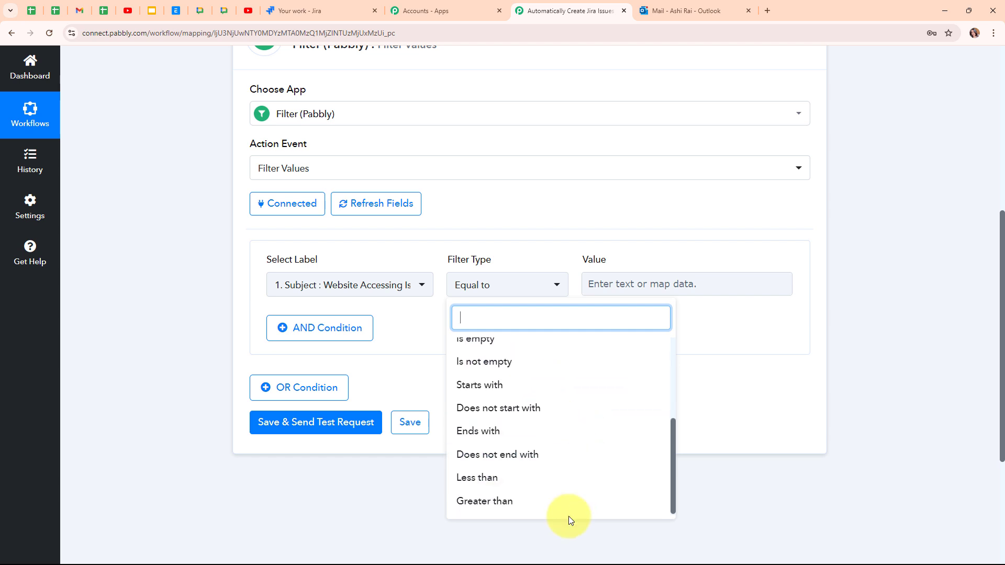
pyautogui.scroll(4, 592, 445)
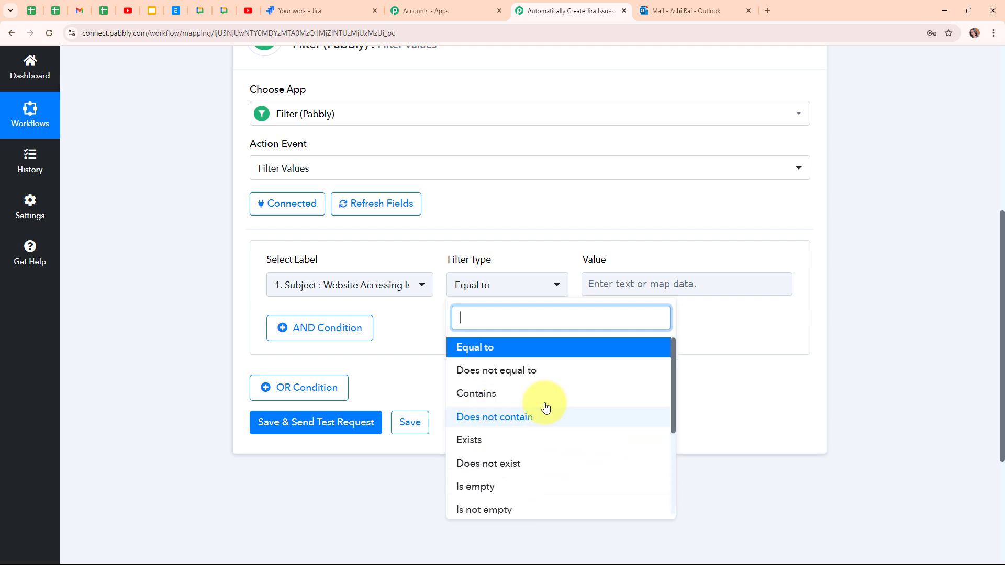
pyautogui.click(502, 396)
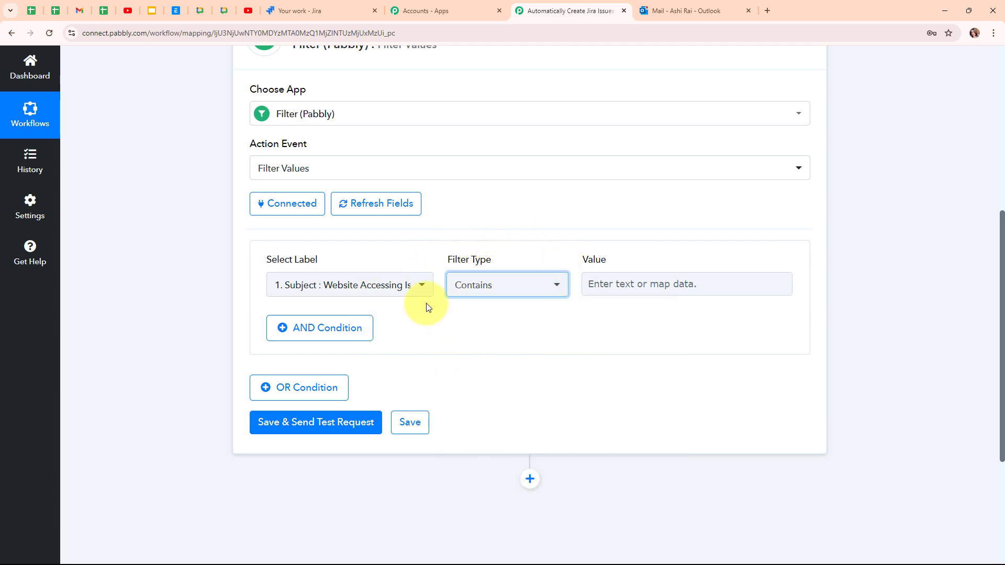
pyautogui.click(651, 285)
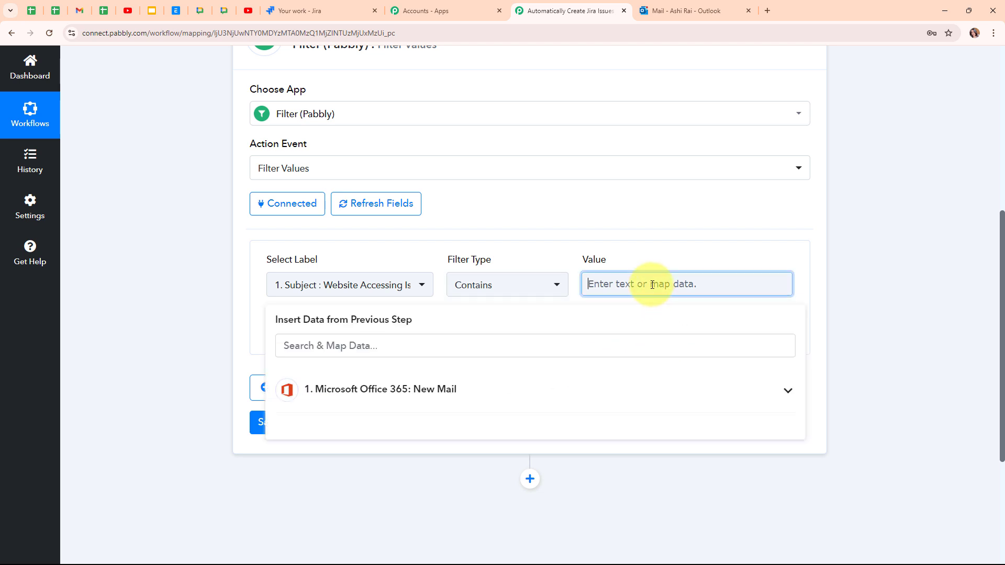
pyautogui.write('Issue')
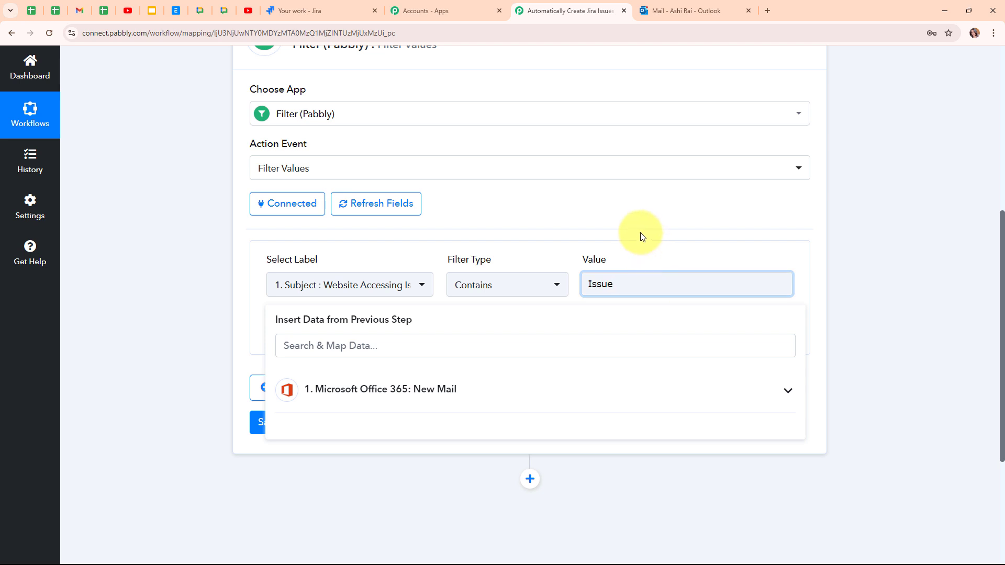
pyautogui.click(640, 234)
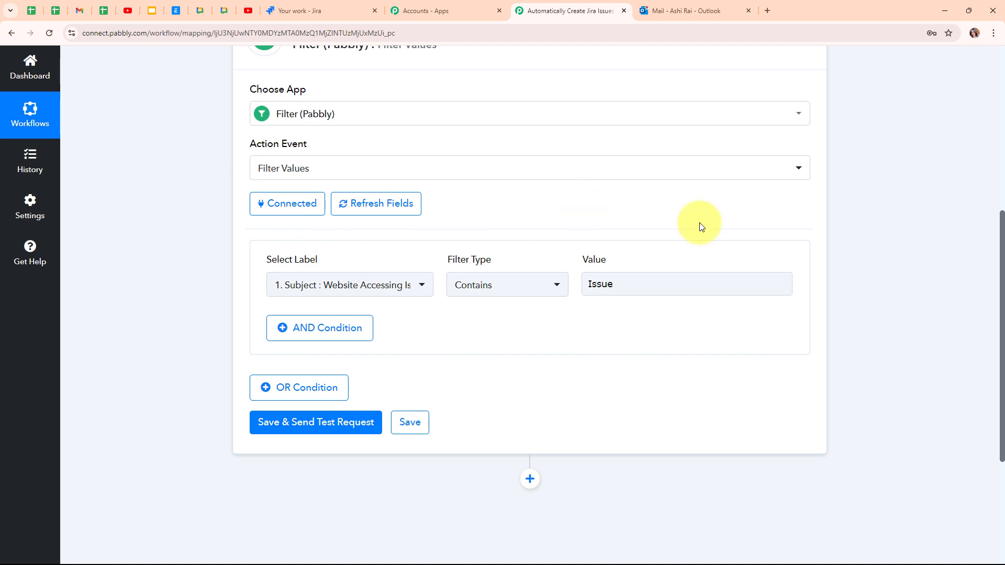
pyautogui.click(759, 282)
pyautogui.click(726, 333)
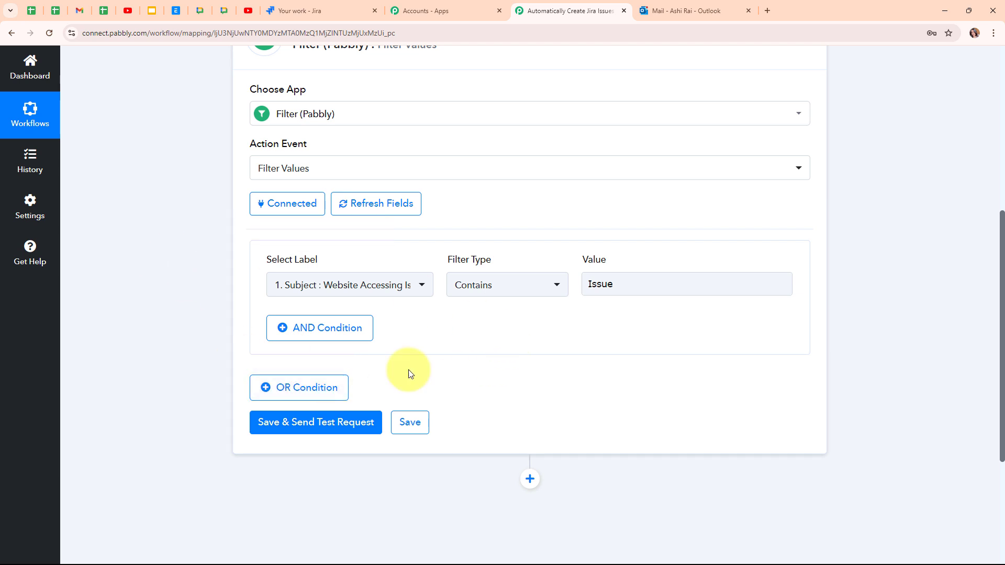
# Save the filter with a test request, check the status and message in its response, and collapse the filter step
pyautogui.click(316, 425)
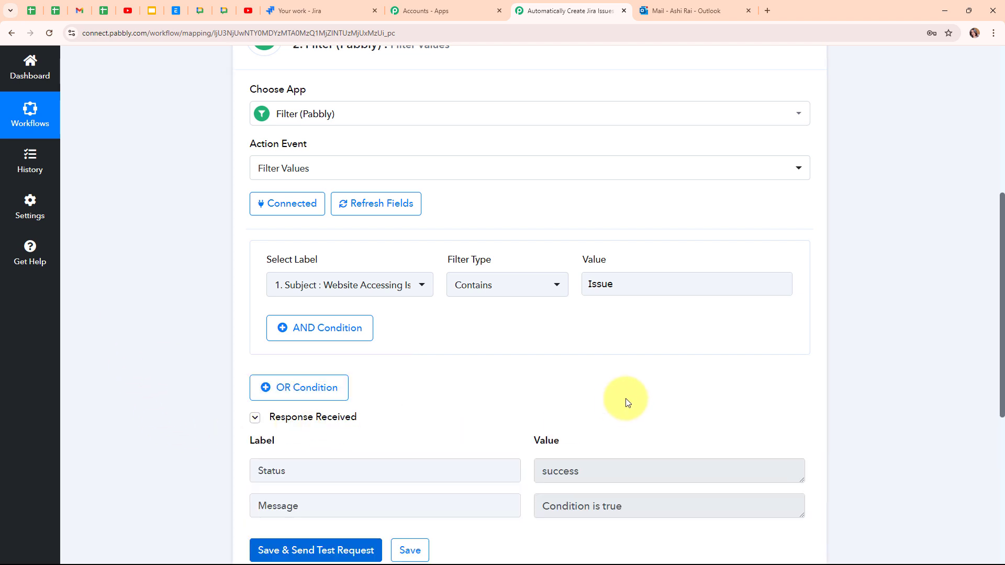
pyautogui.scroll(-3, 627, 397)
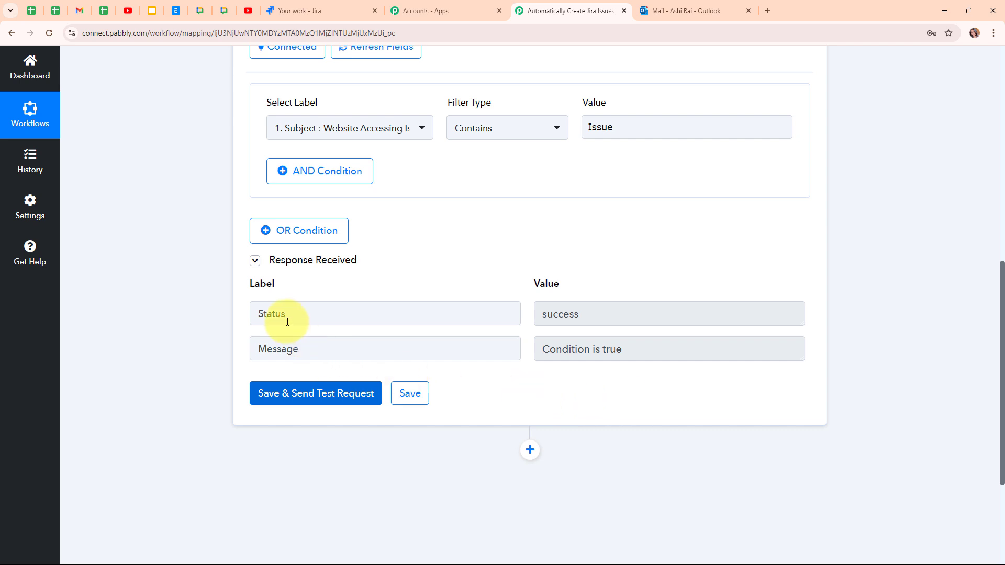
pyautogui.doubleClick(571, 314)
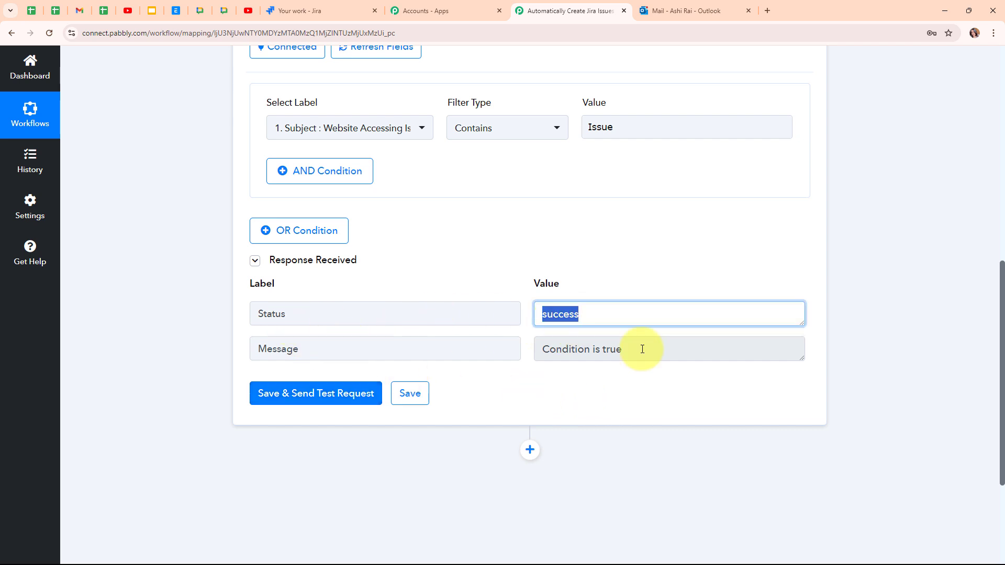
pyautogui.moveTo(642, 350); pyautogui.dragTo(430, 344)
pyautogui.click(530, 390)
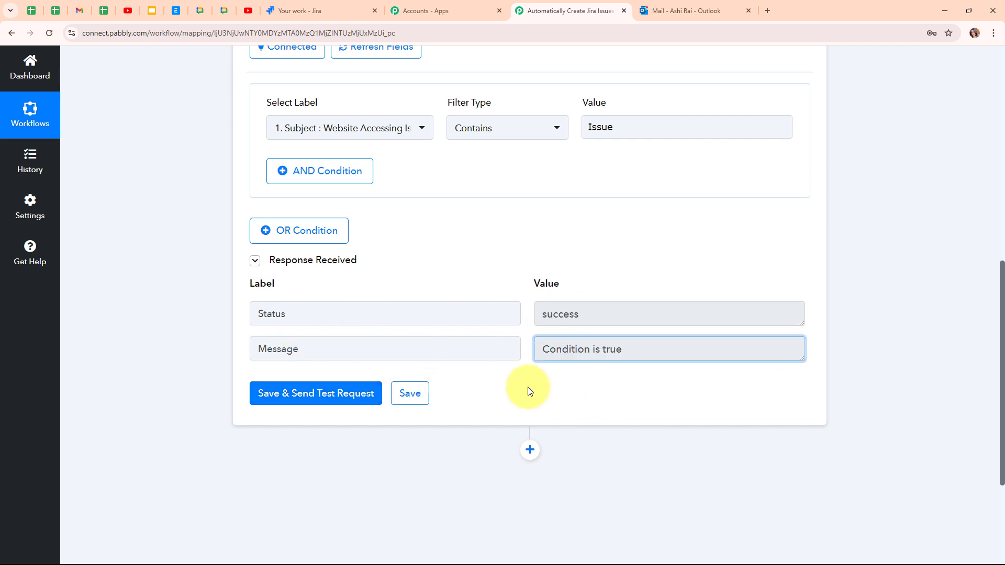
pyautogui.scroll(8, 821, 375)
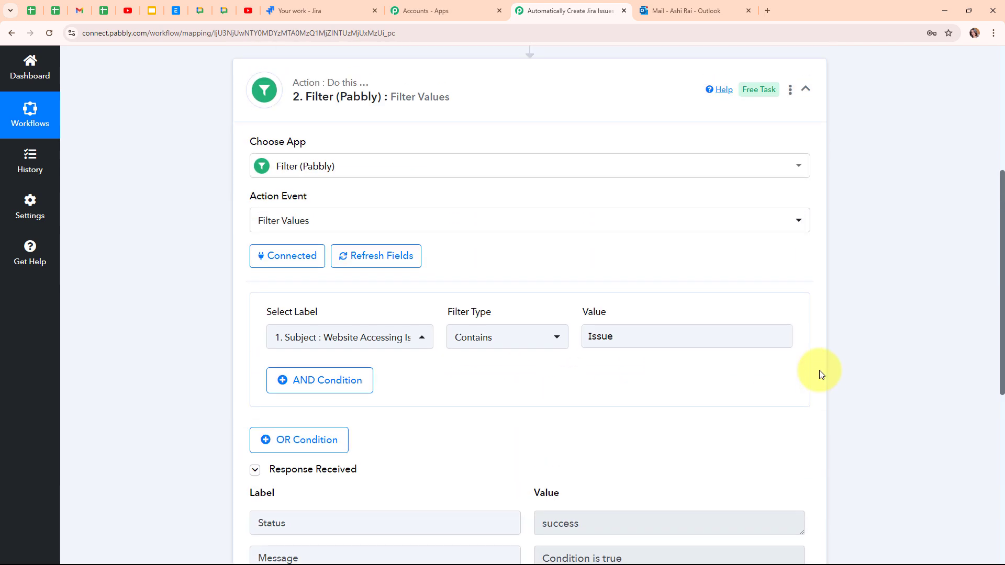
pyautogui.click(805, 298)
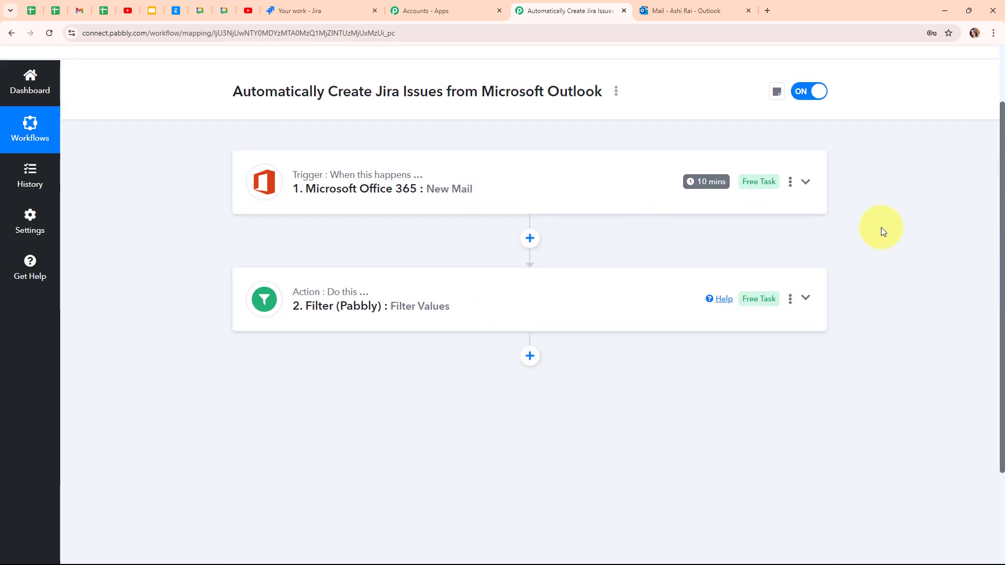
# Add an action step after the filter using the Jira Software app with the Create Issue event
pyautogui.click(530, 356)
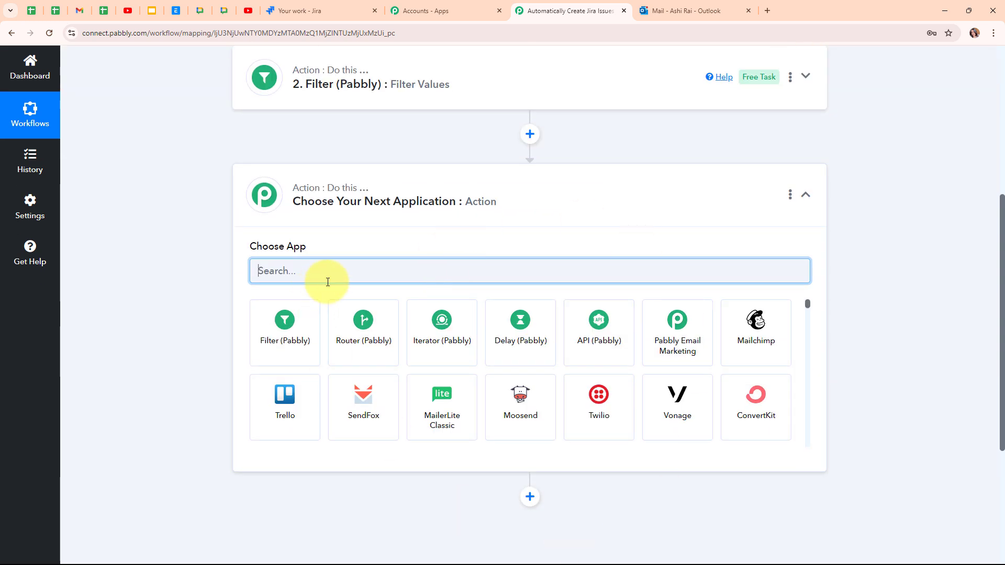
pyautogui.write('jir')
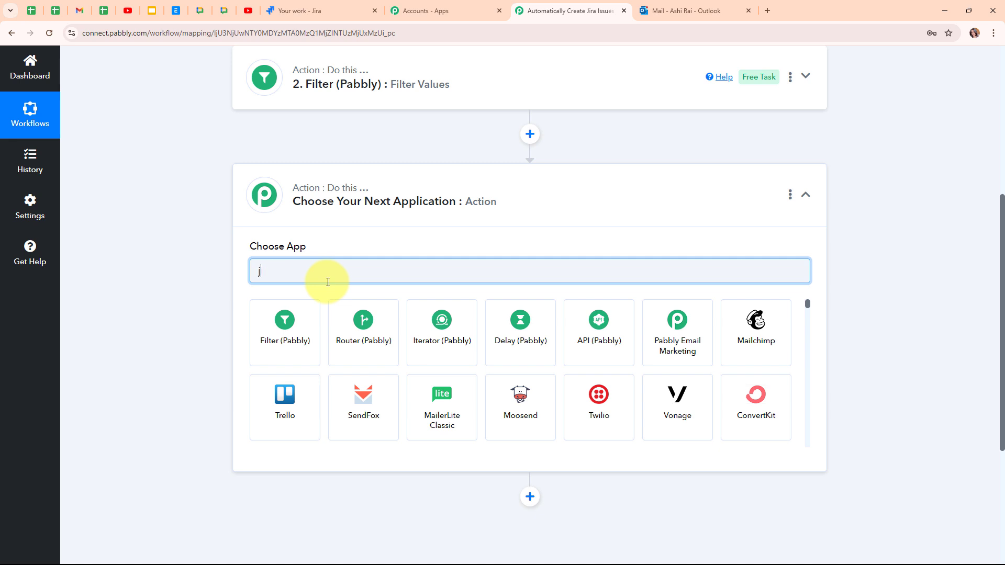
pyautogui.click(362, 330)
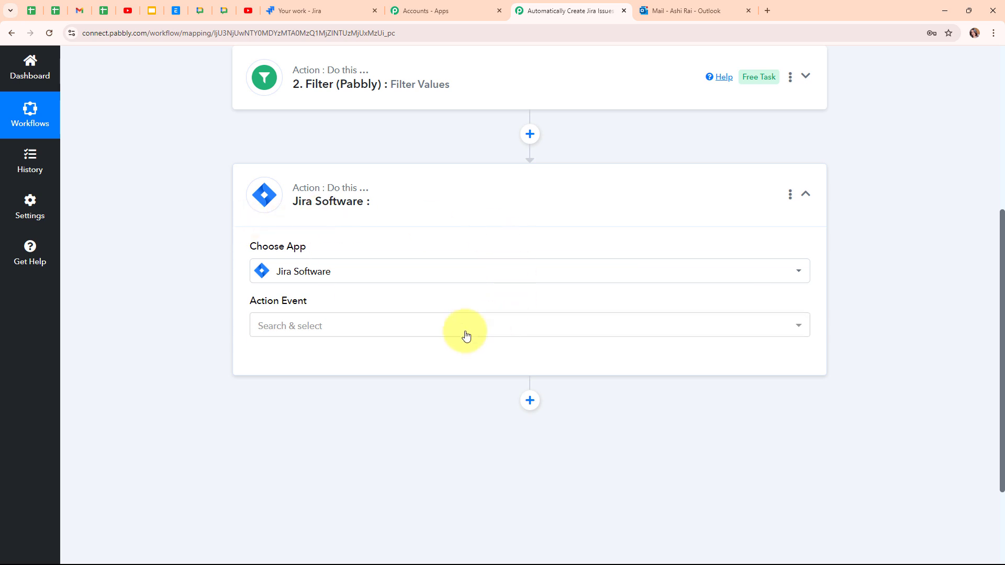
pyautogui.click(311, 325)
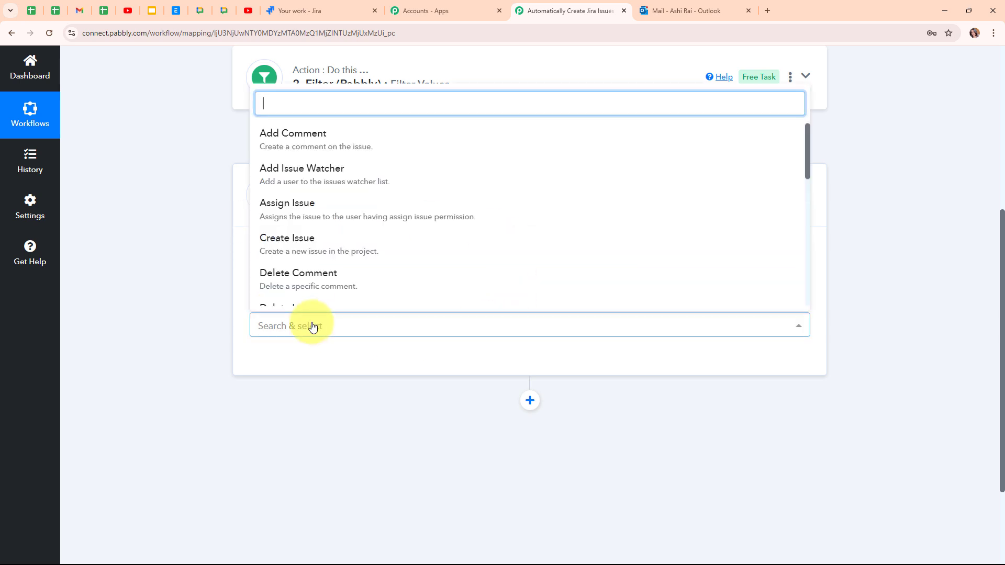
pyautogui.click(328, 243)
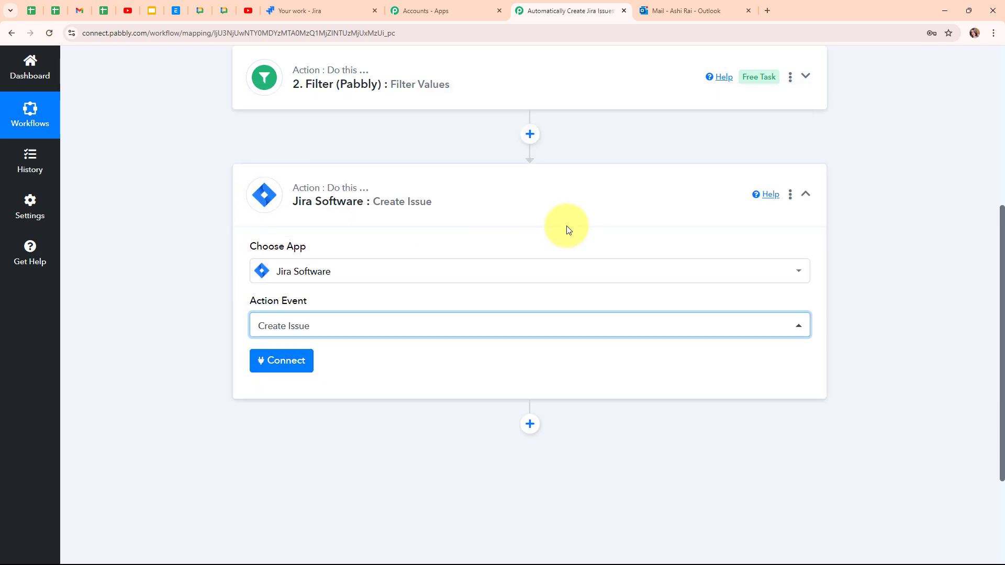
# Add a new Jira Software connection for the Create Issue action and accept Pabbly's access request to the Atlassian account
pyautogui.scroll(5, 565, 209)
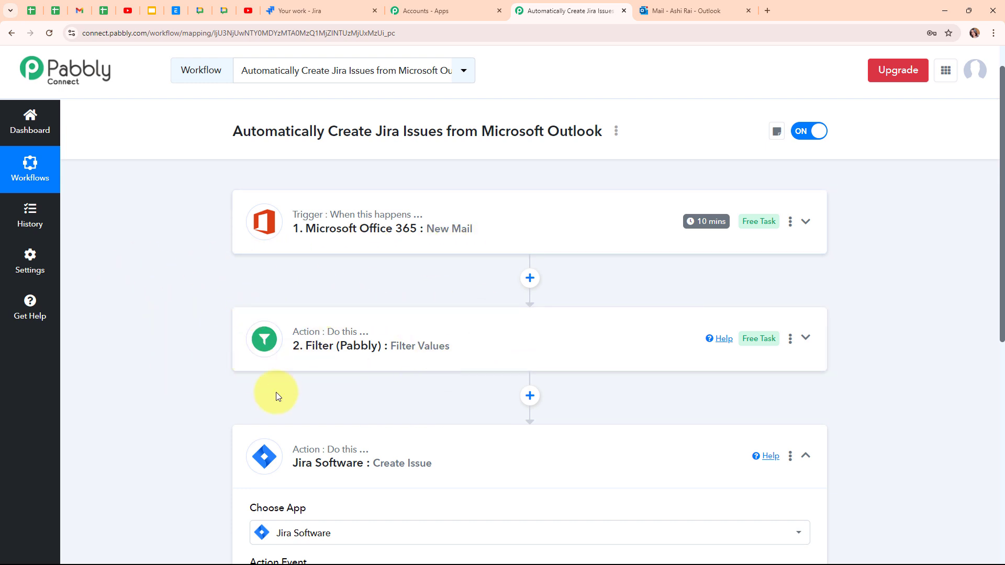
pyautogui.scroll(-4, 417, 388)
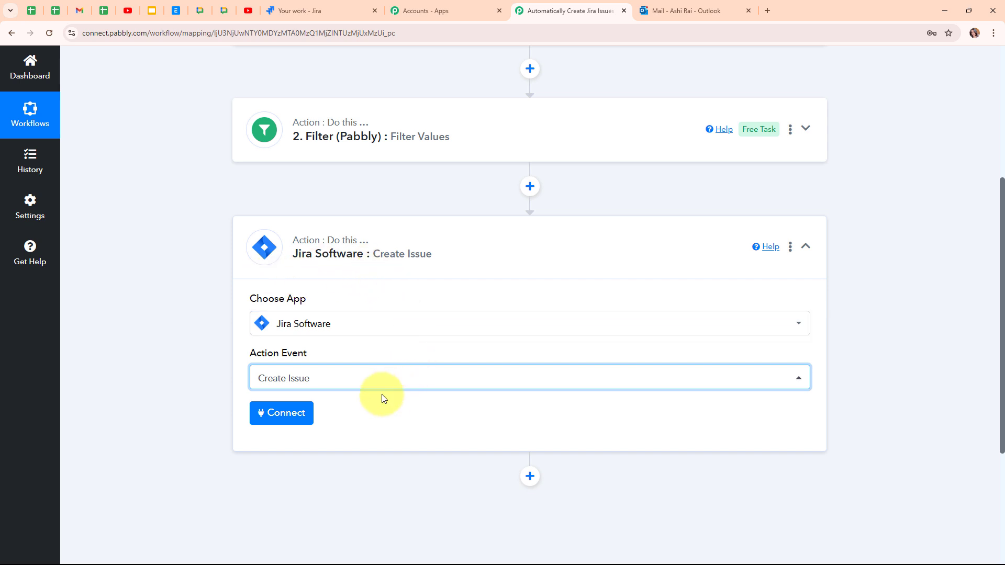
pyautogui.click(307, 420)
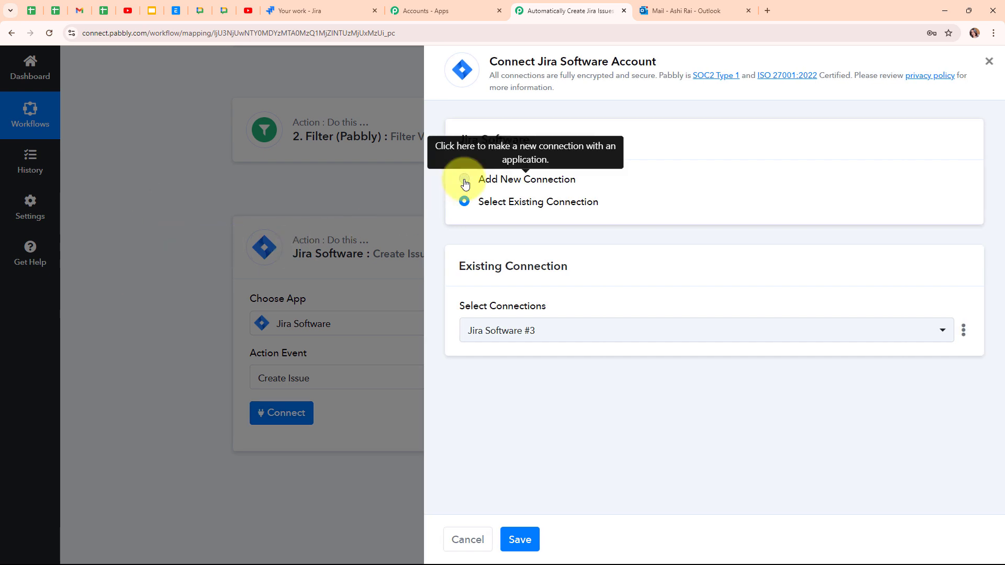
pyautogui.click(464, 181)
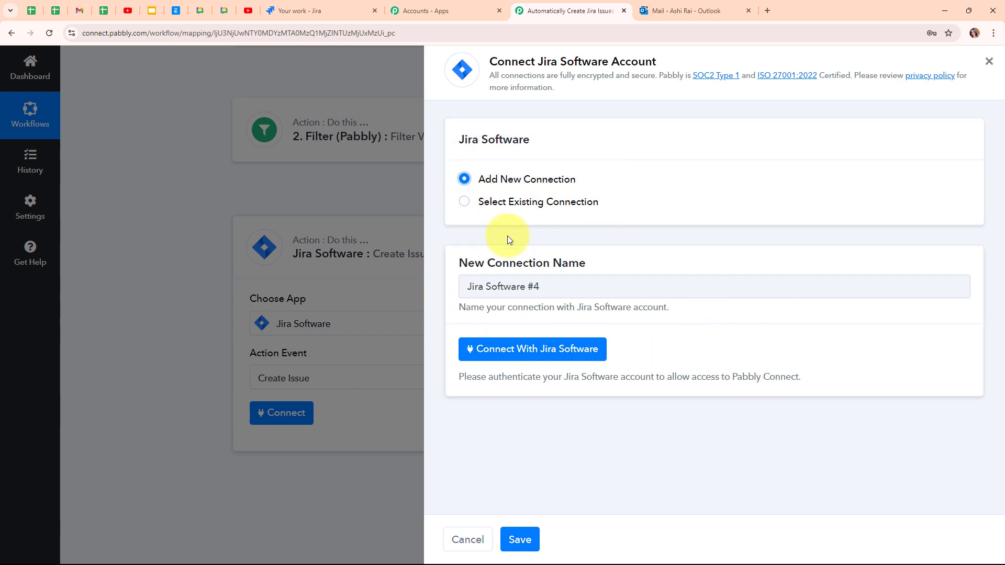
pyautogui.click(562, 355)
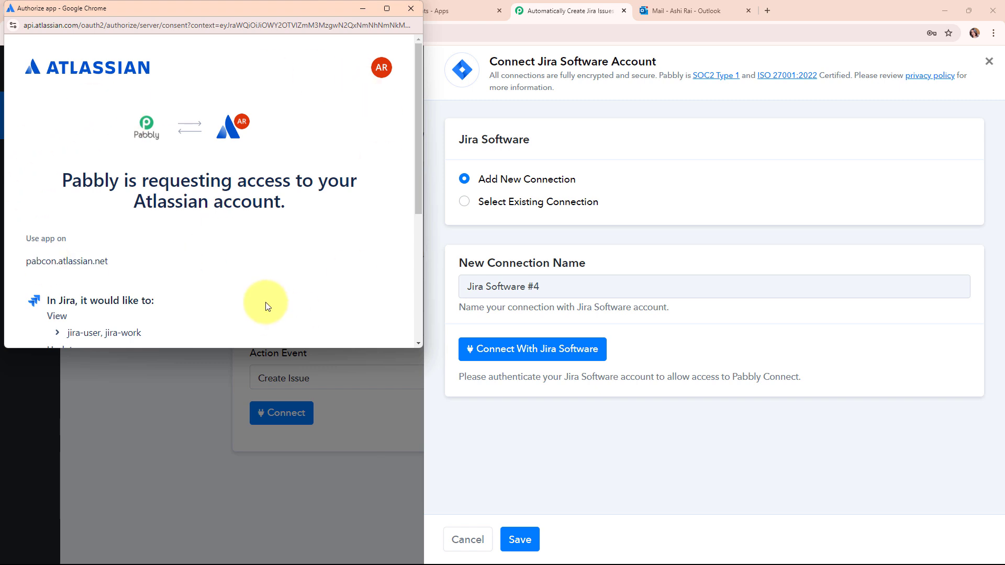
pyautogui.scroll(-4, 246, 188)
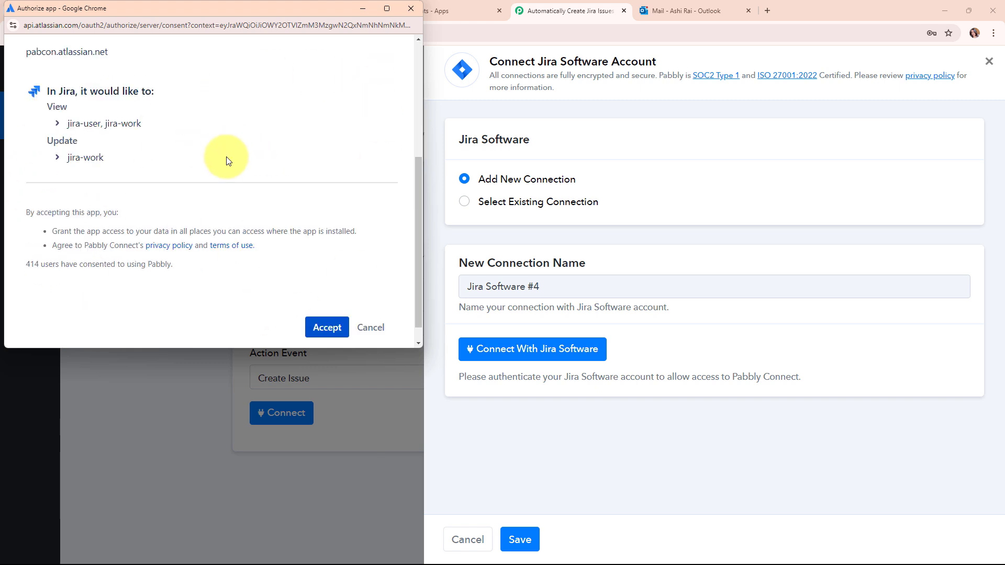
pyautogui.click(339, 329)
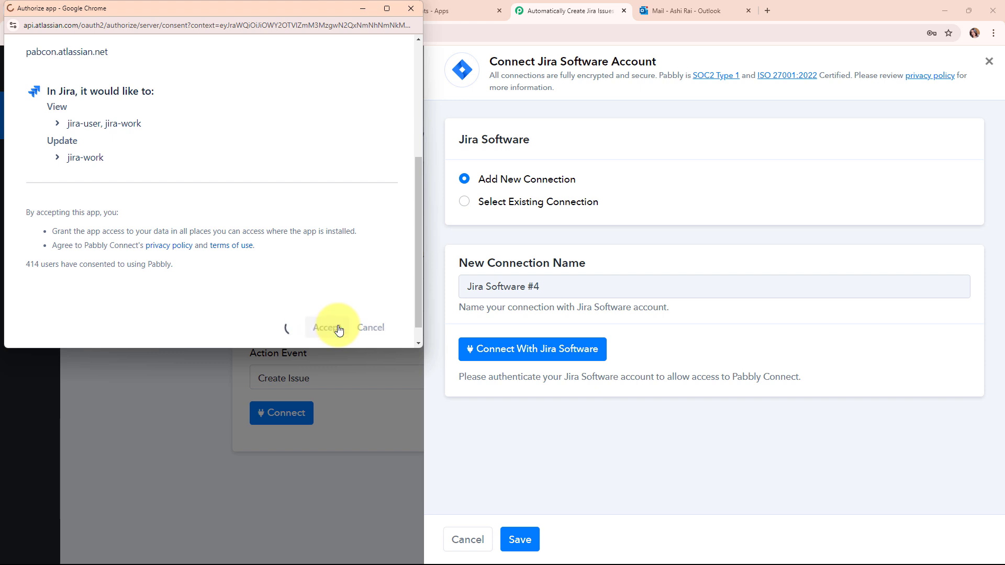
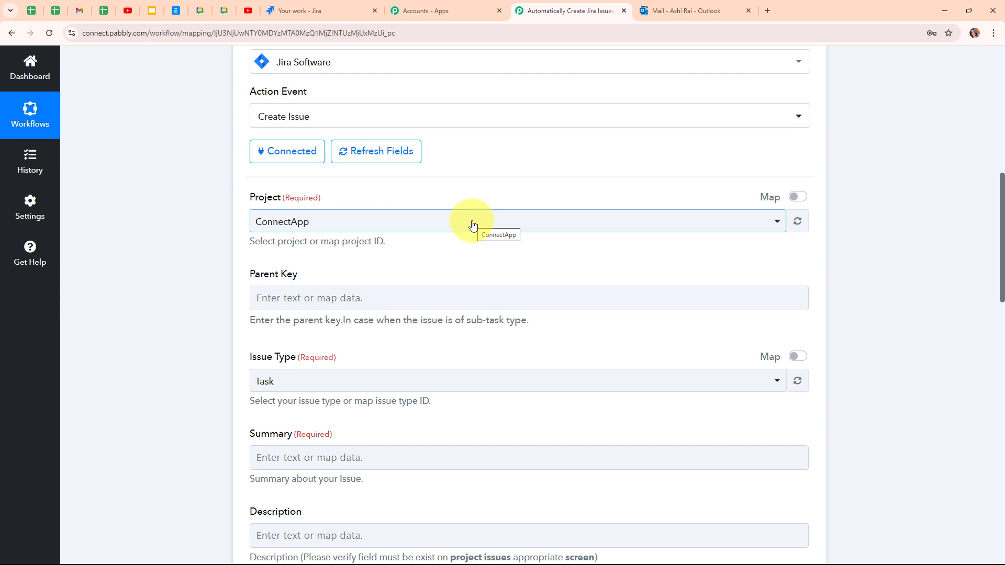
# Choose ConnectApp as the project and Task as the issue type for the Jira issue
pyautogui.click(472, 224)
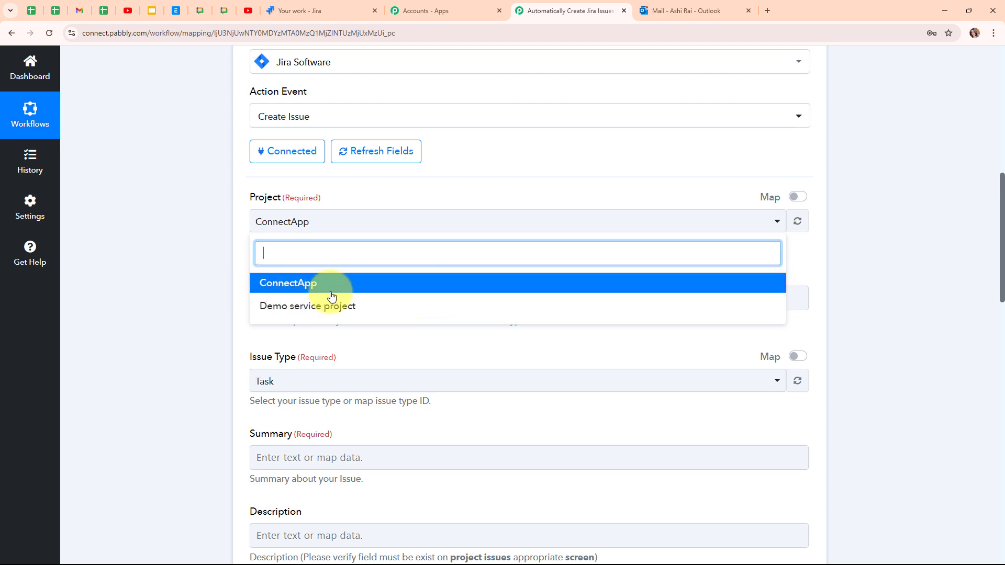
pyautogui.click(364, 284)
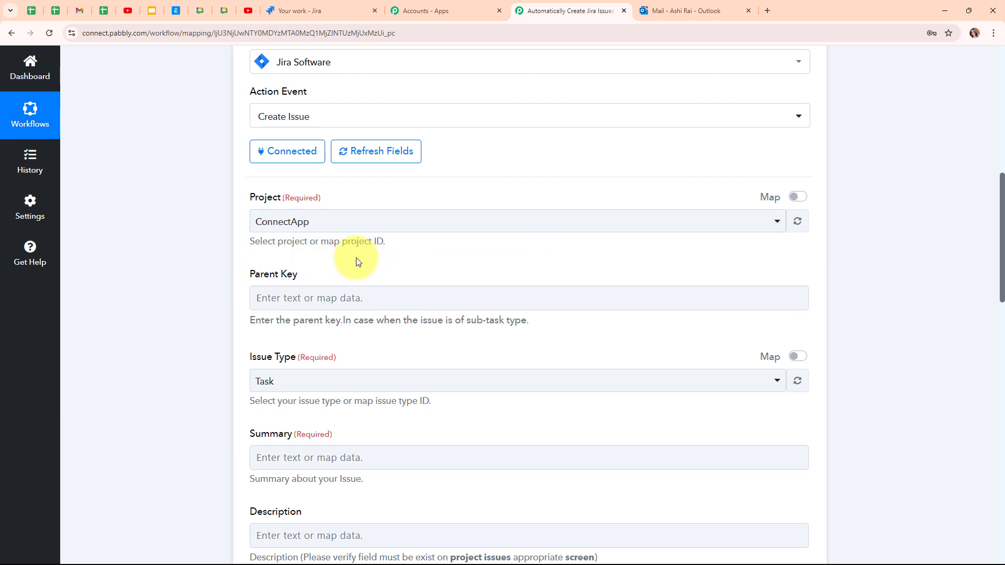
pyautogui.scroll(-1, 413, 261)
pyautogui.scroll(-2, 414, 262)
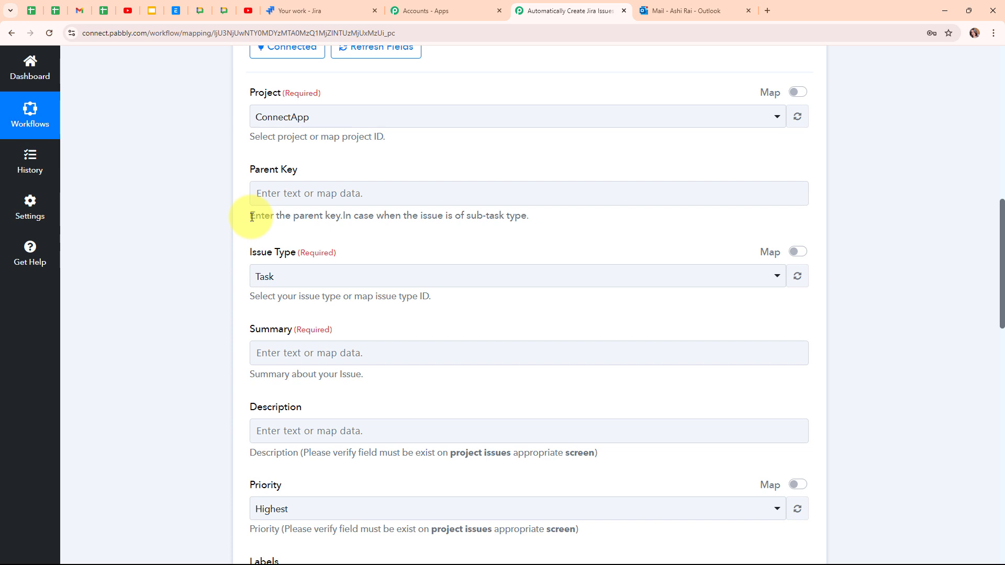
pyautogui.scroll(-2, 454, 253)
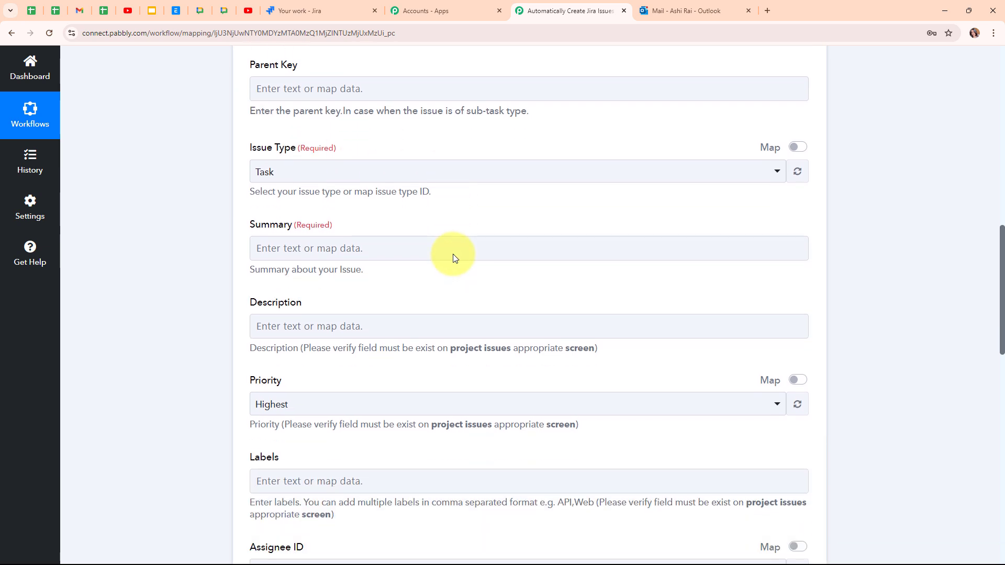
pyautogui.click(450, 252)
pyautogui.click(275, 198)
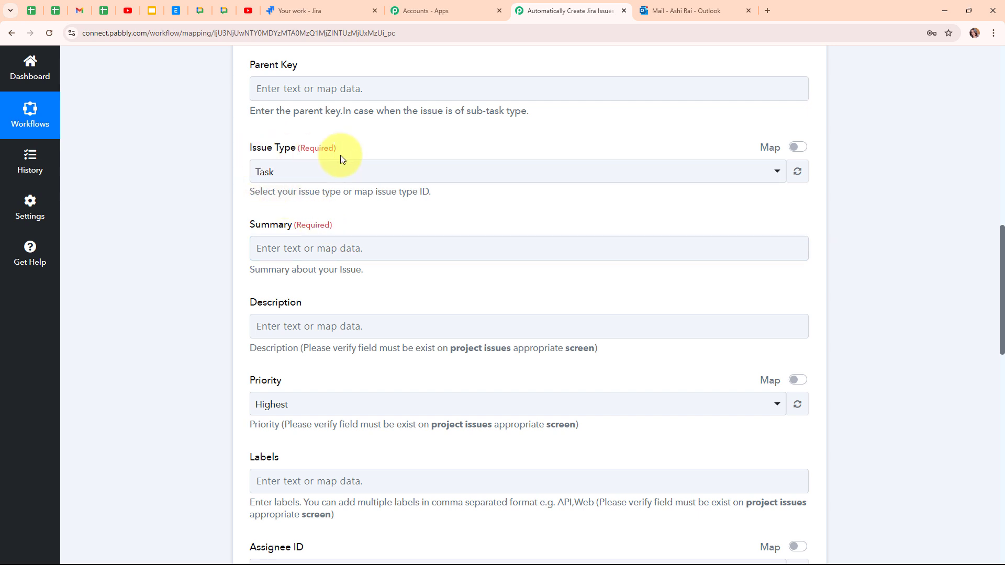
pyautogui.click(271, 151)
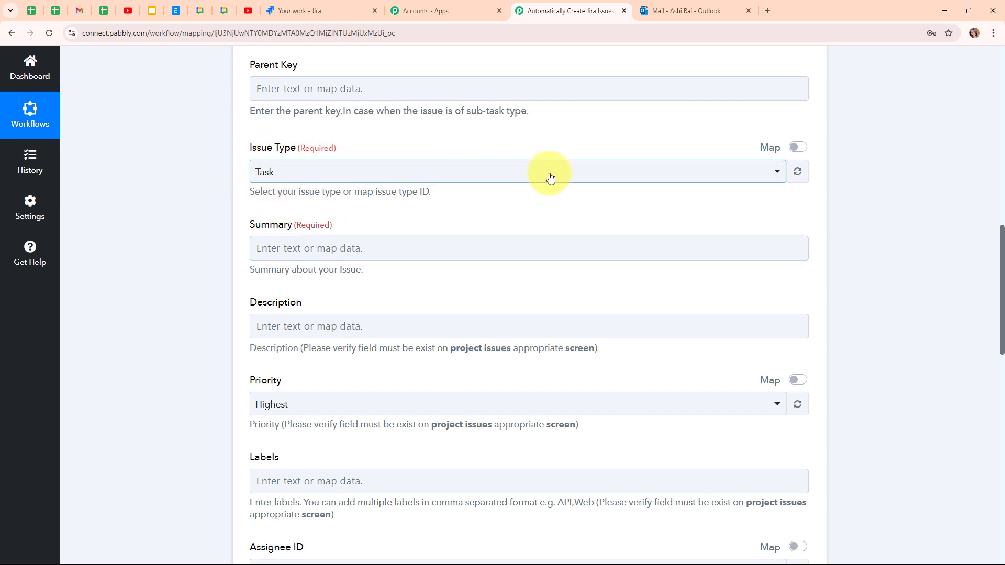
pyautogui.click(550, 177)
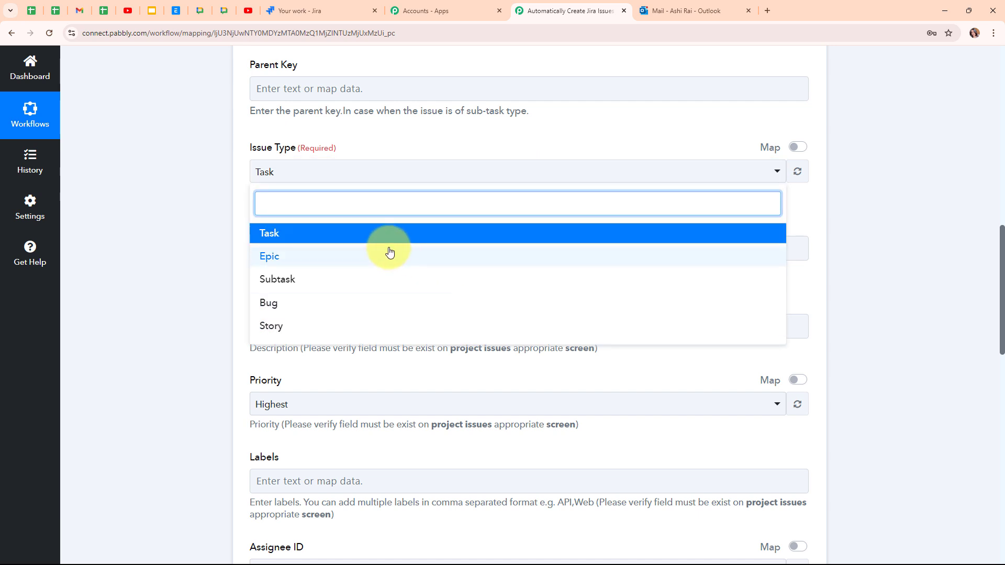
pyautogui.click(378, 235)
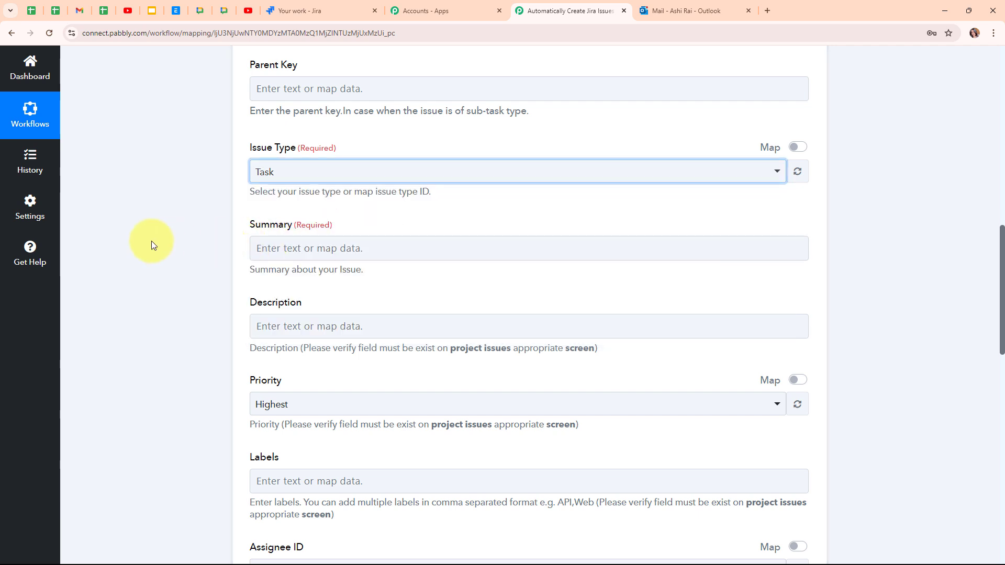
# Map the New Mail trigger's Subject to the Jira issue's Summary
pyautogui.scroll(-1, 429, 303)
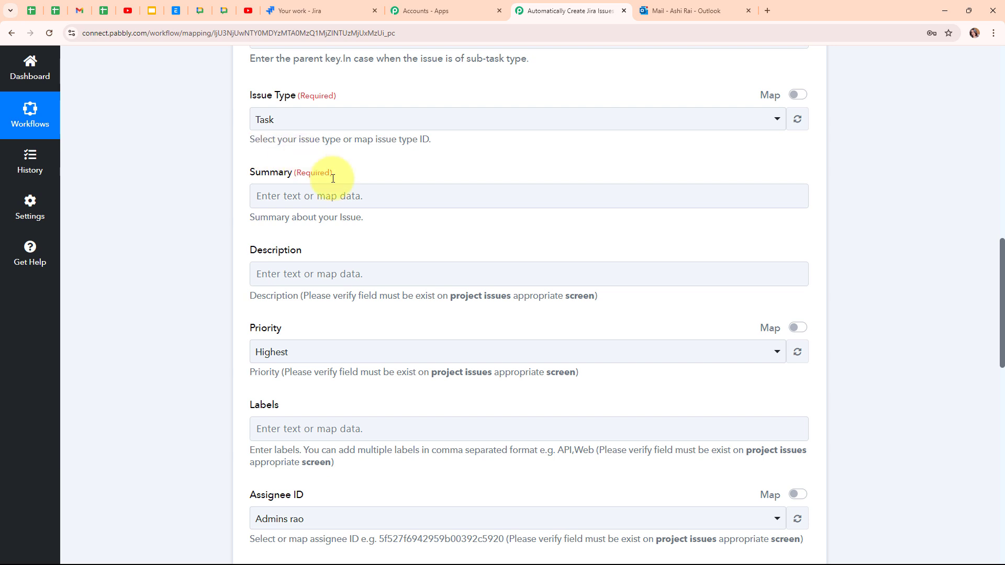
pyautogui.moveTo(250, 173); pyautogui.dragTo(360, 166)
pyautogui.click(356, 163)
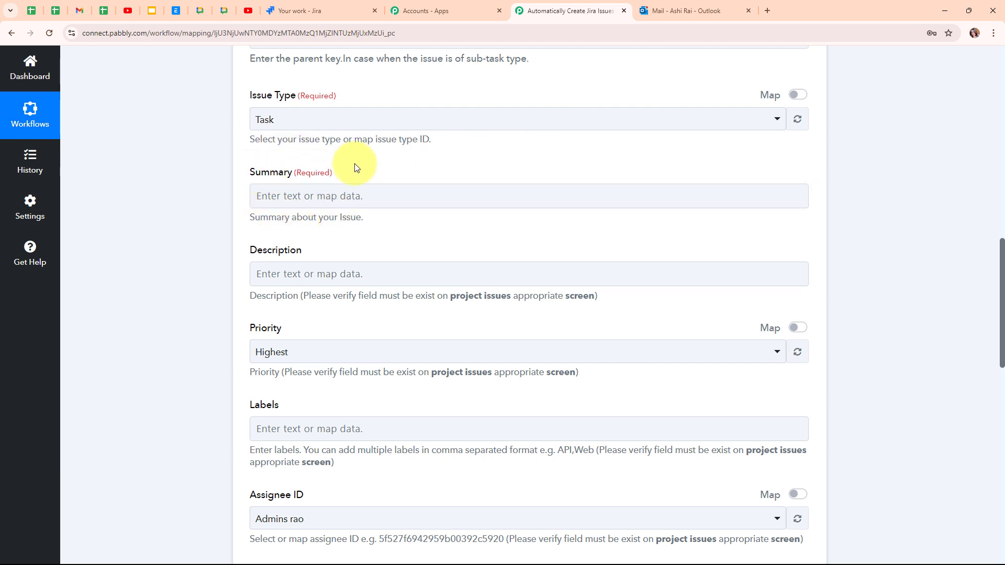
pyautogui.click(286, 198)
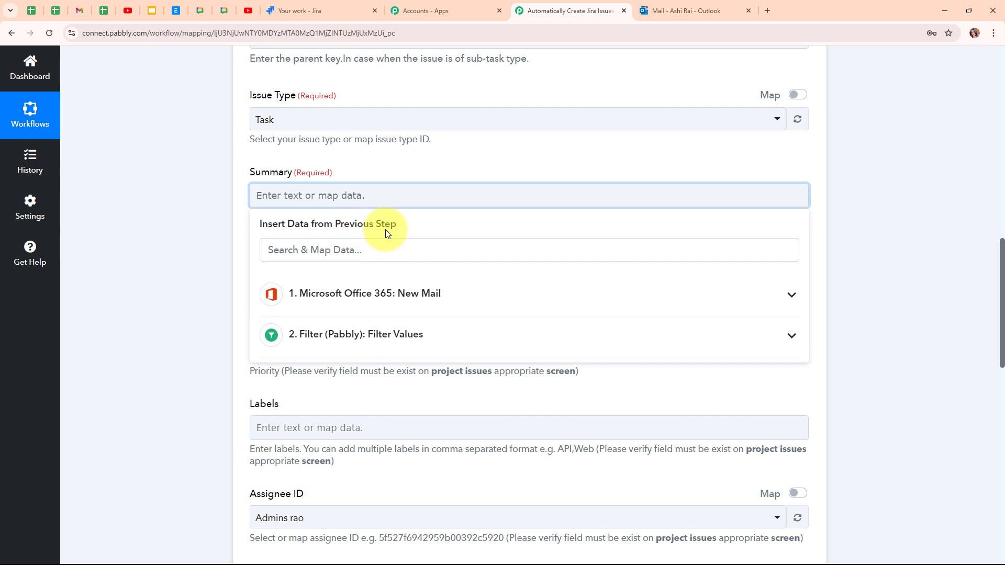
pyautogui.click(551, 301)
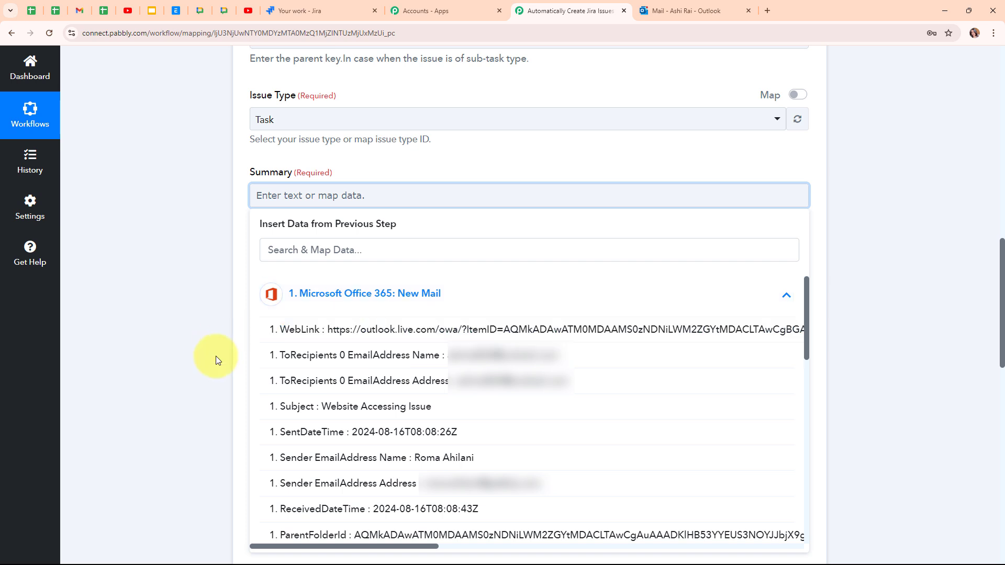
pyautogui.click(492, 415)
pyautogui.click(191, 359)
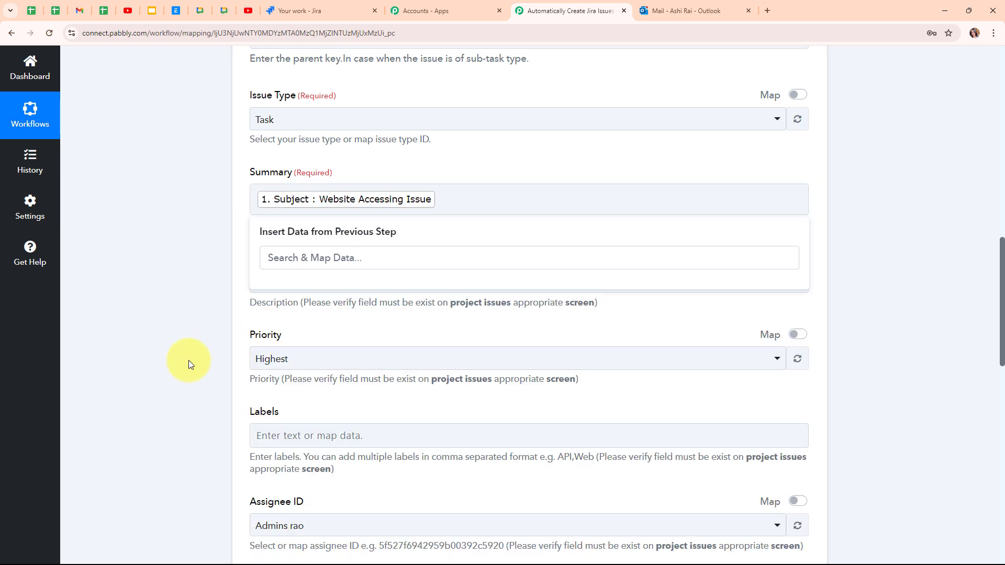
# Map the New Mail trigger's BodyPreview to the Jira issue's Description
pyautogui.scroll(-2, 491, 312)
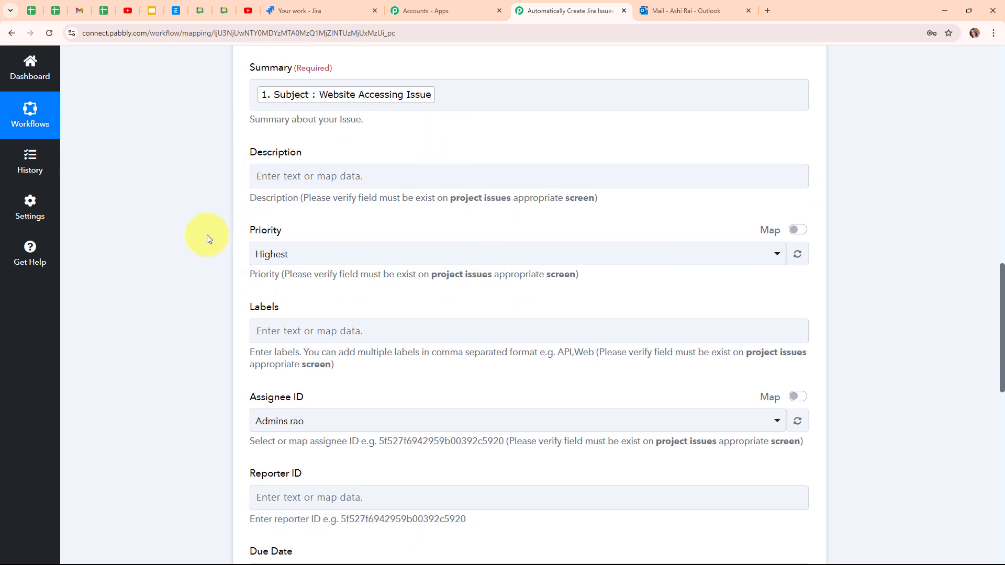
pyautogui.click(294, 171)
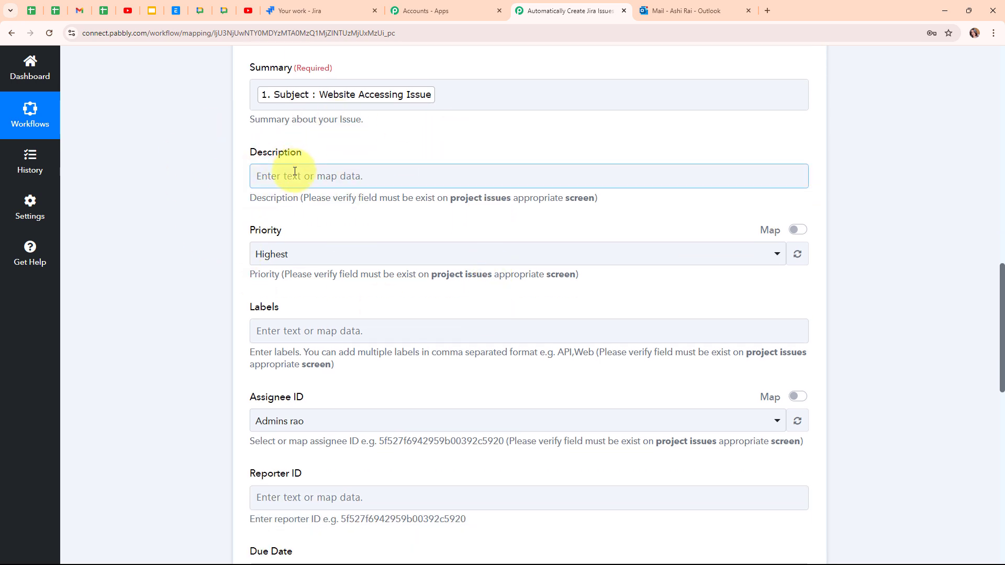
pyautogui.click(294, 172)
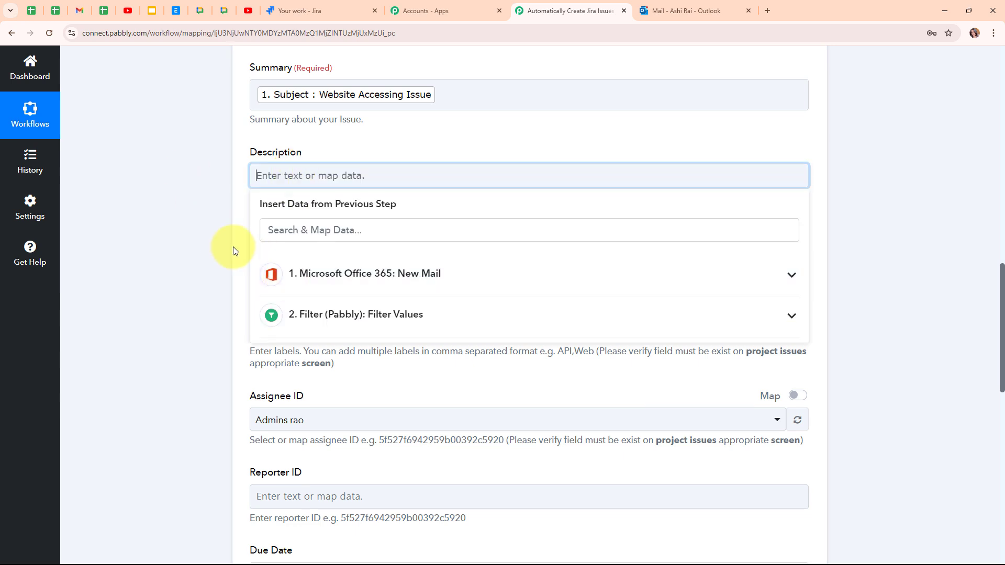
pyautogui.click(380, 274)
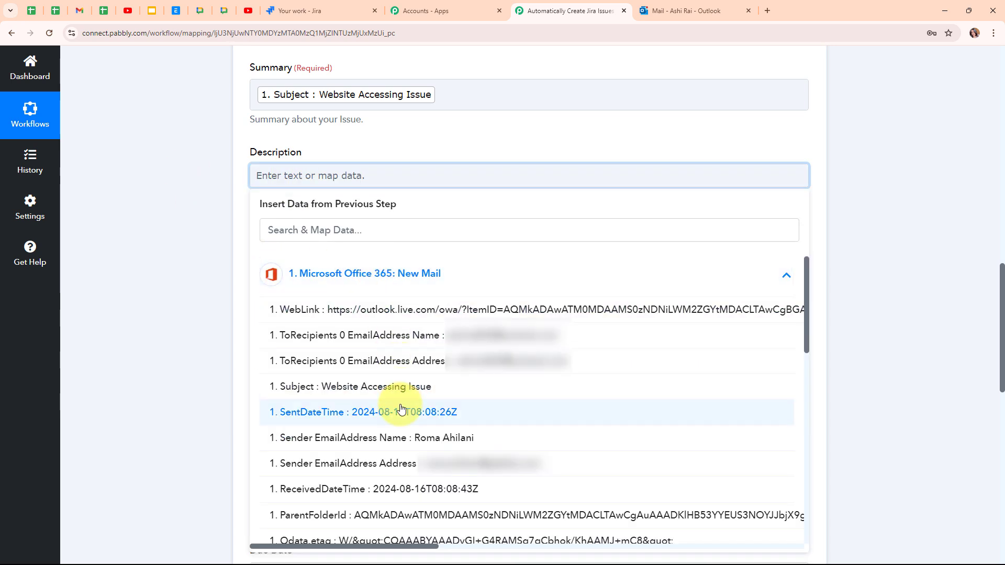
pyautogui.scroll(-10, 393, 411)
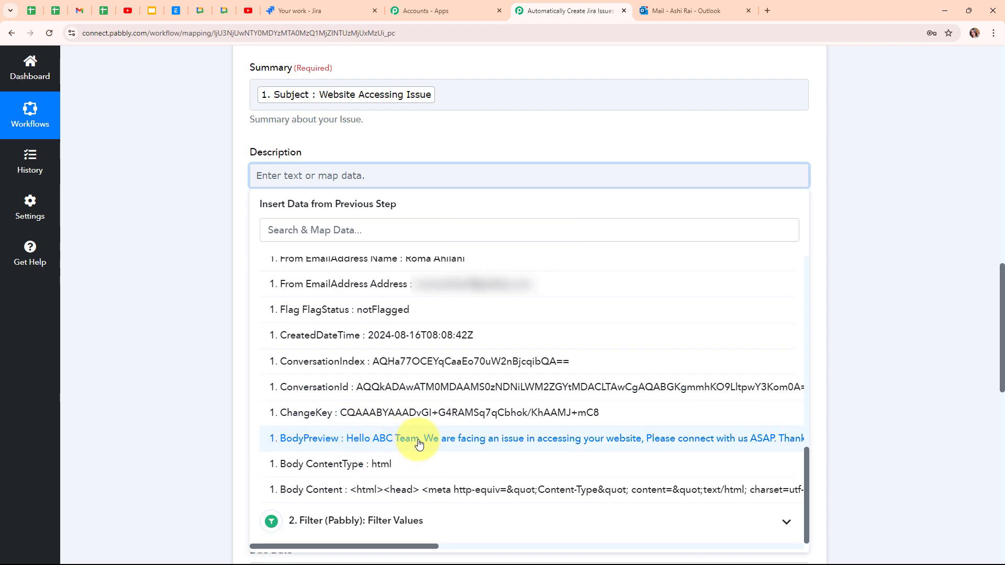
pyautogui.click(418, 439)
pyautogui.click(231, 325)
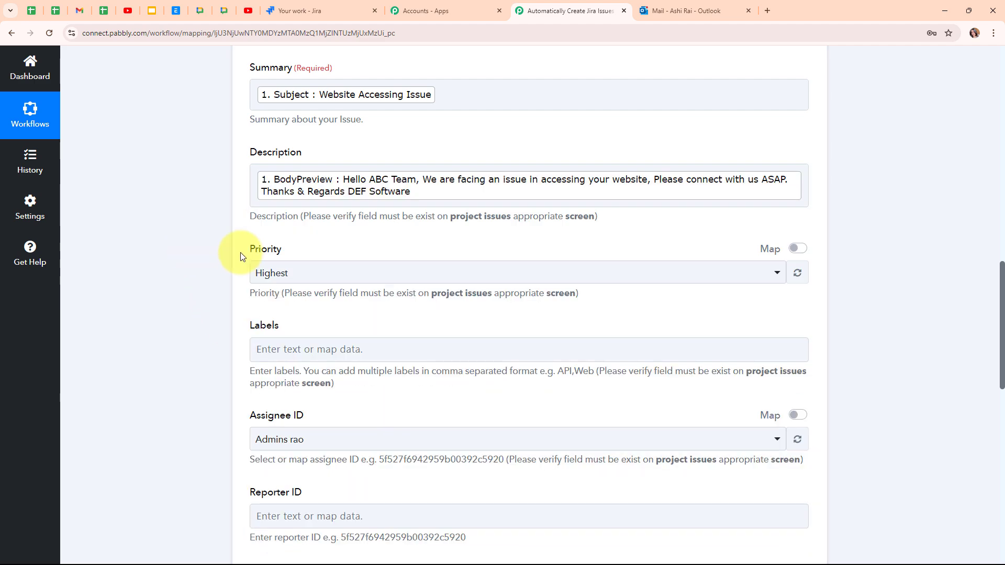
# Set the issue's priority to Highest and select the first listed user as the assignee, leaving the remaining optional fields empty
pyautogui.scroll(-2, 456, 272)
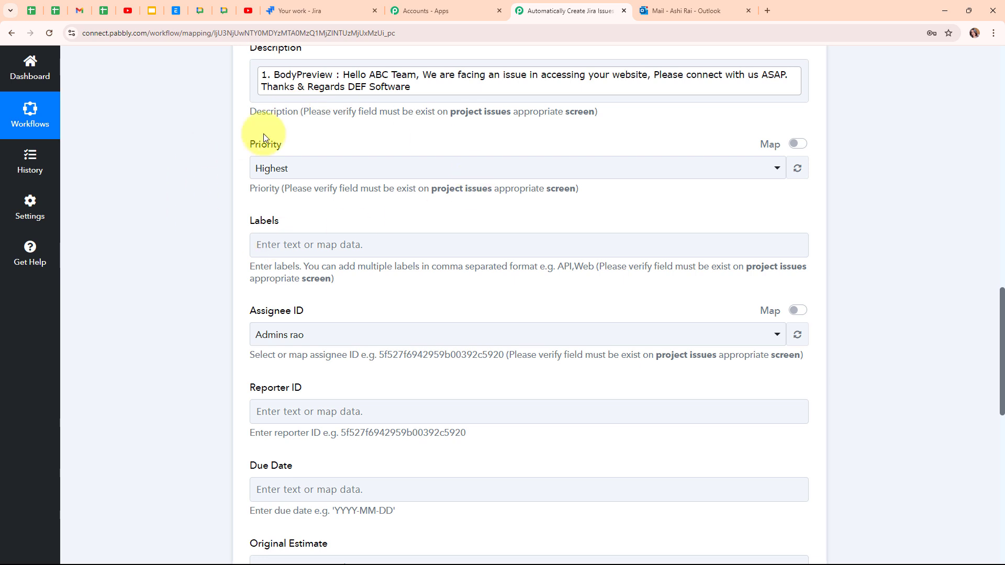
pyautogui.click(323, 177)
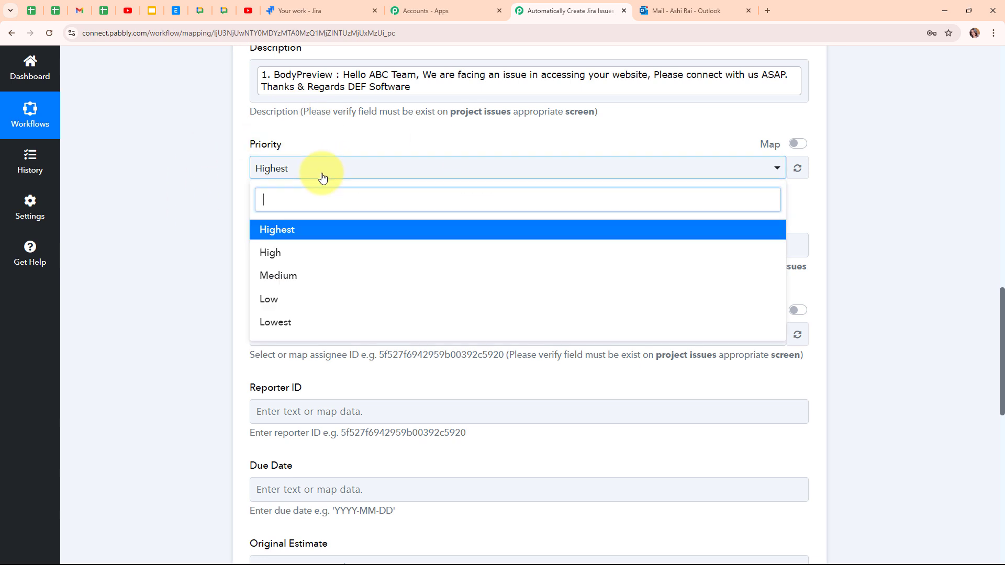
pyautogui.click(334, 237)
pyautogui.scroll(-1, 438, 205)
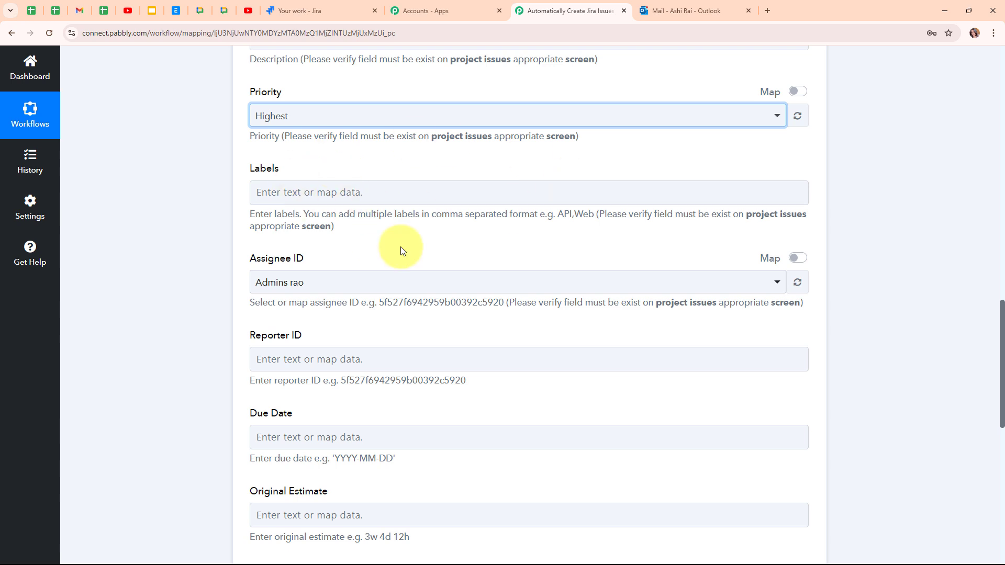
pyautogui.click(410, 291)
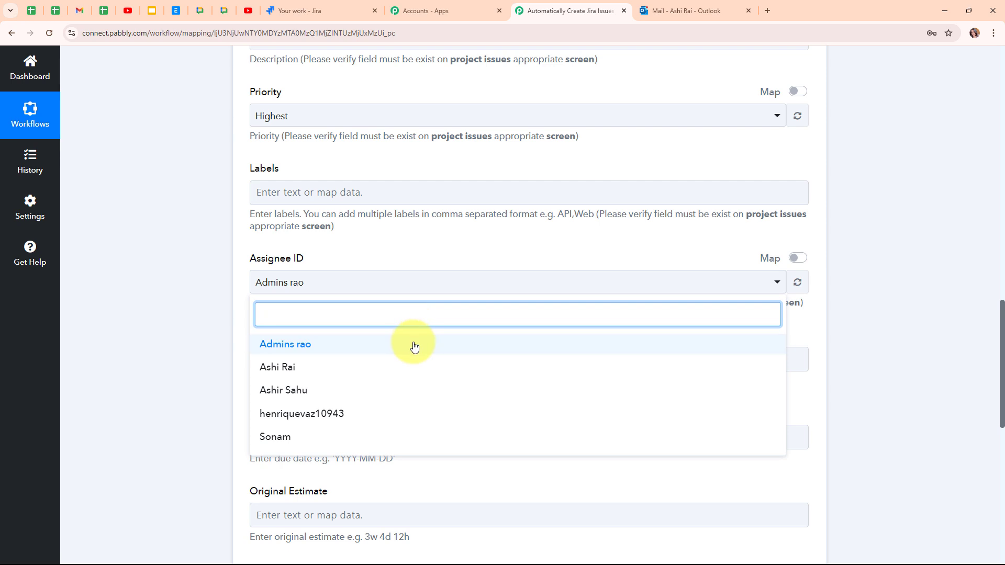
pyautogui.click(414, 346)
pyautogui.scroll(-3, 514, 315)
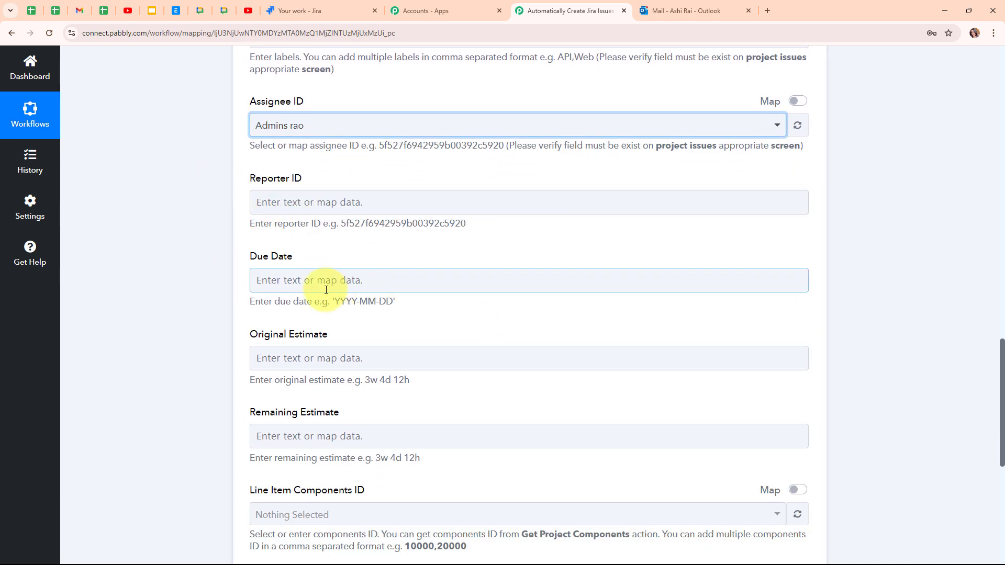
pyautogui.scroll(-4, 673, 371)
pyautogui.scroll(2, 673, 371)
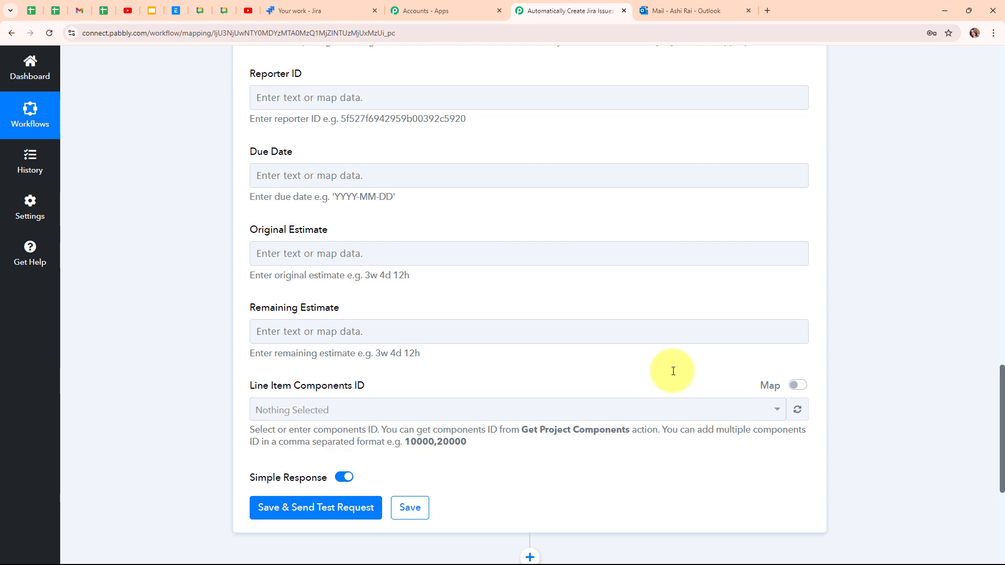
pyautogui.scroll(3, 740, 287)
pyautogui.scroll(-5, 740, 288)
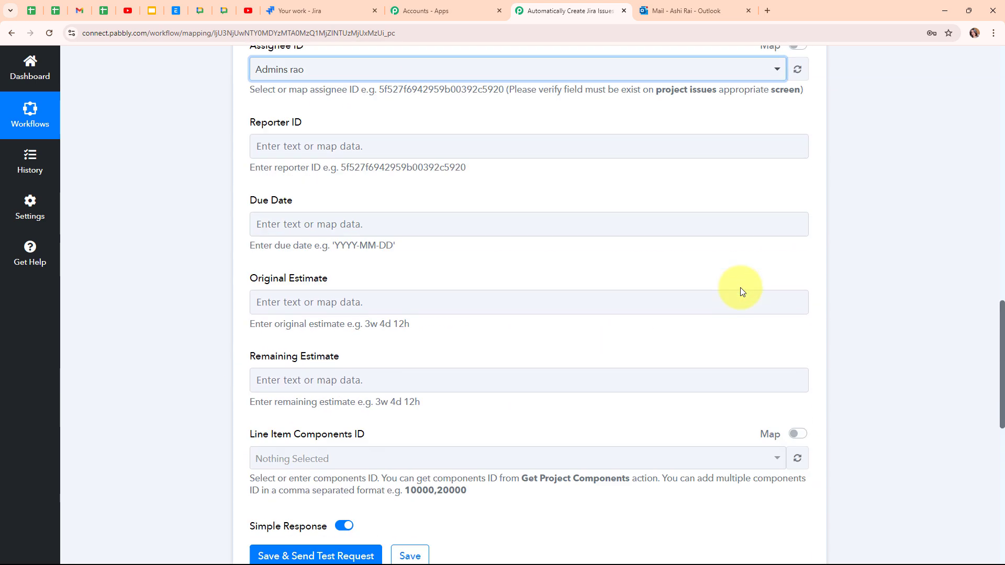
pyautogui.scroll(-1, 740, 287)
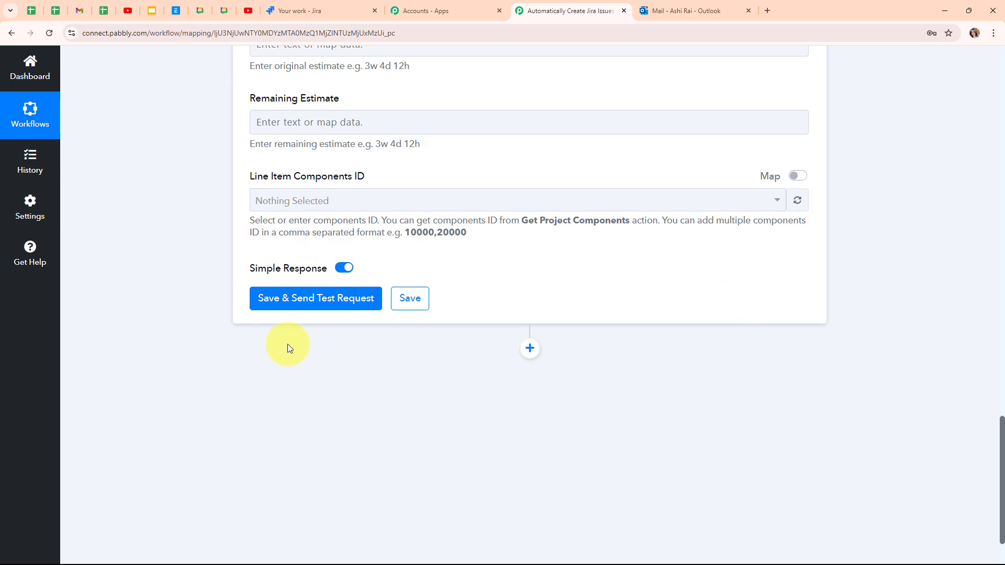
# Save the Jira Create Issue action, send its test request, and collapse the action's settings
pyautogui.click(327, 312)
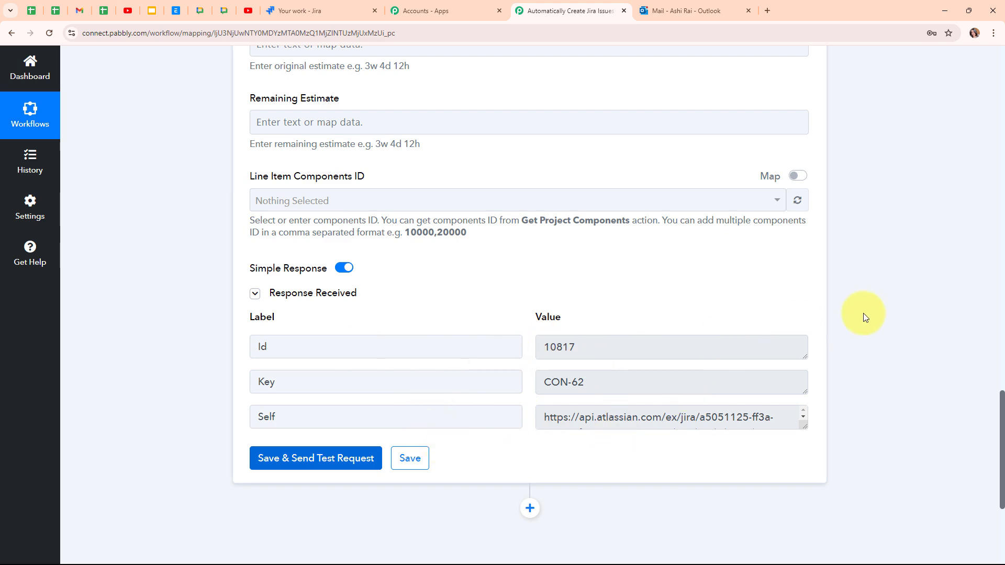
pyautogui.scroll(14, 862, 313)
pyautogui.scroll(13, 859, 310)
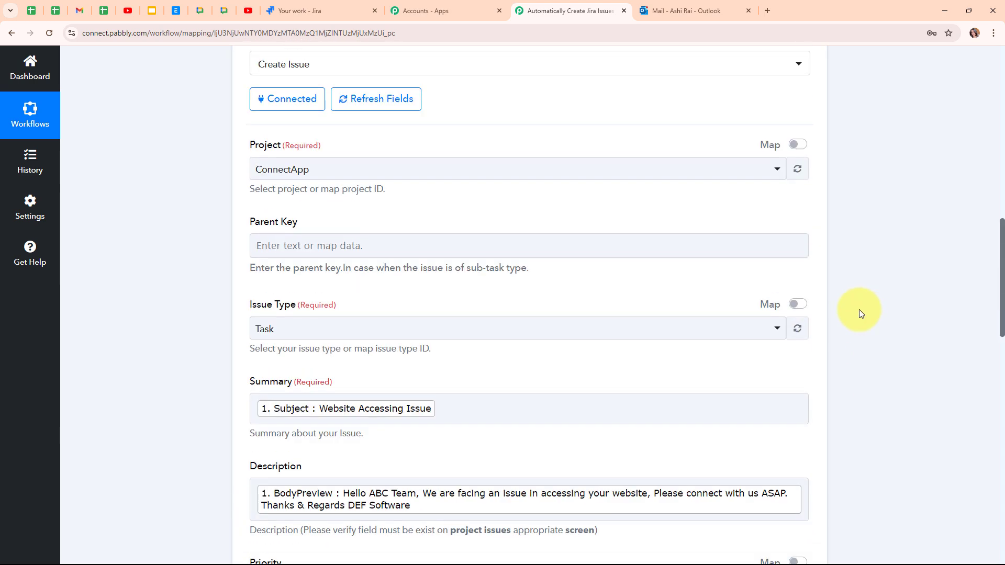
pyautogui.click(823, 362)
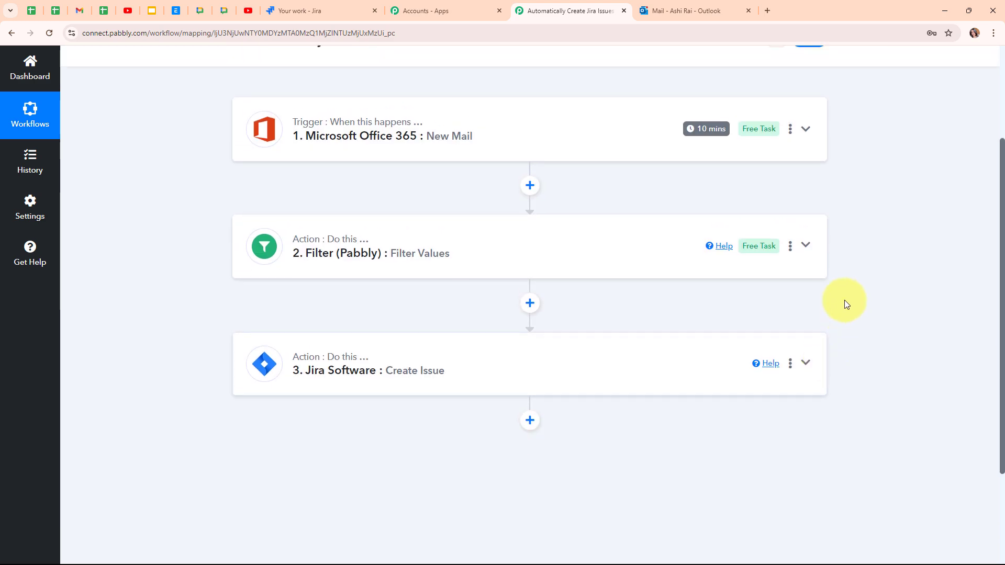
pyautogui.scroll(3, 847, 367)
# Switch to Jira, reload the Your work page, and open the newest Website Accessing Issue to check its details
pyautogui.click(337, 11)
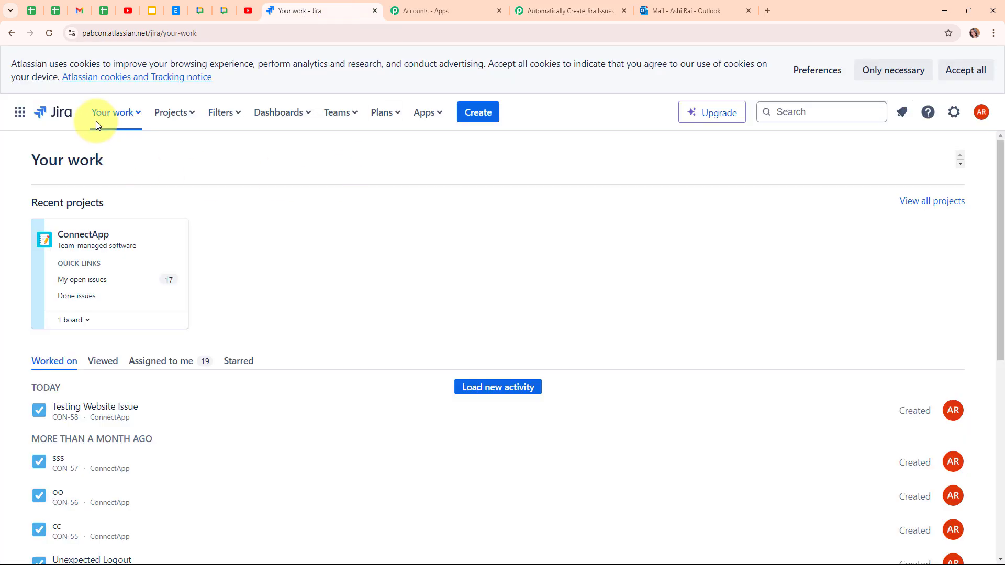
pyautogui.click(49, 33)
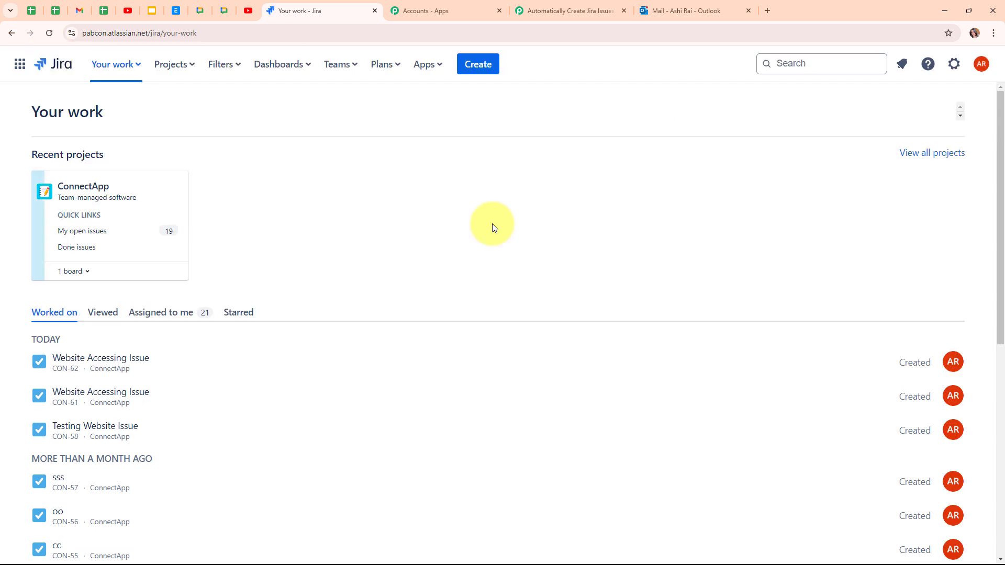
pyautogui.scroll(-1, 494, 227)
pyautogui.scroll(-1, 471, 246)
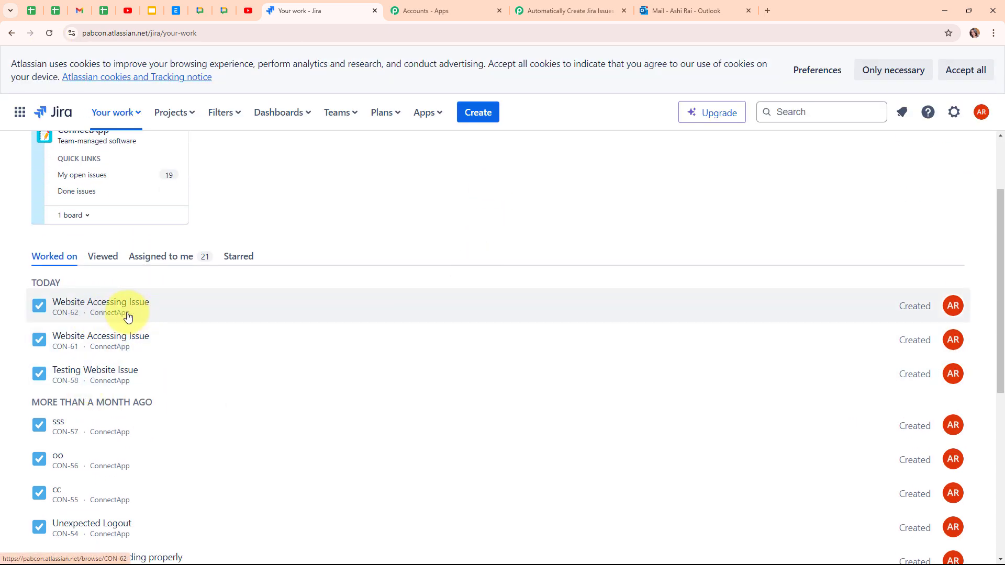
pyautogui.click(128, 317)
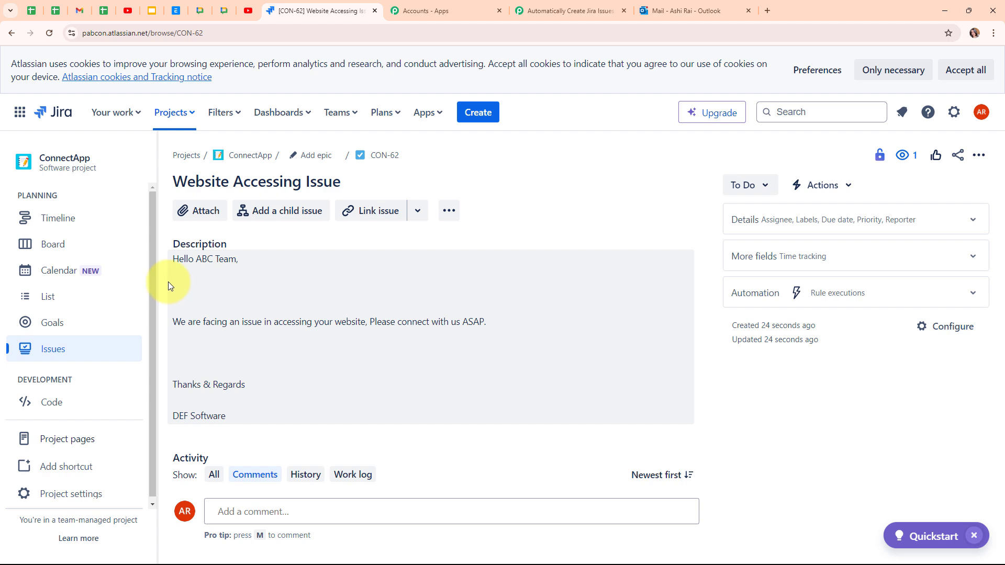
# Switch to Gmail and send the drafted "Subscription Purchase Issue" email as a live test of the workflow
pyautogui.click(563, 6)
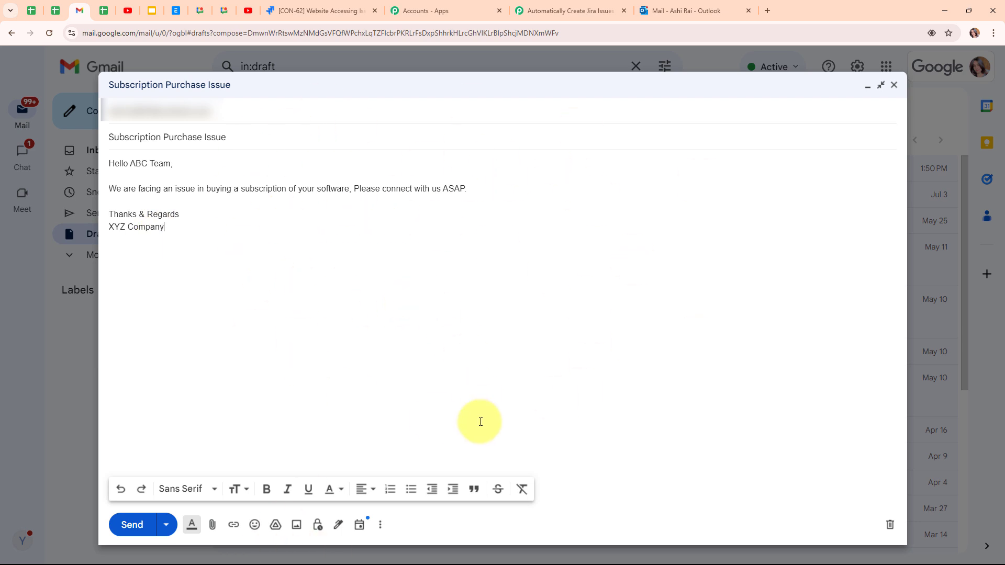
pyautogui.click(119, 534)
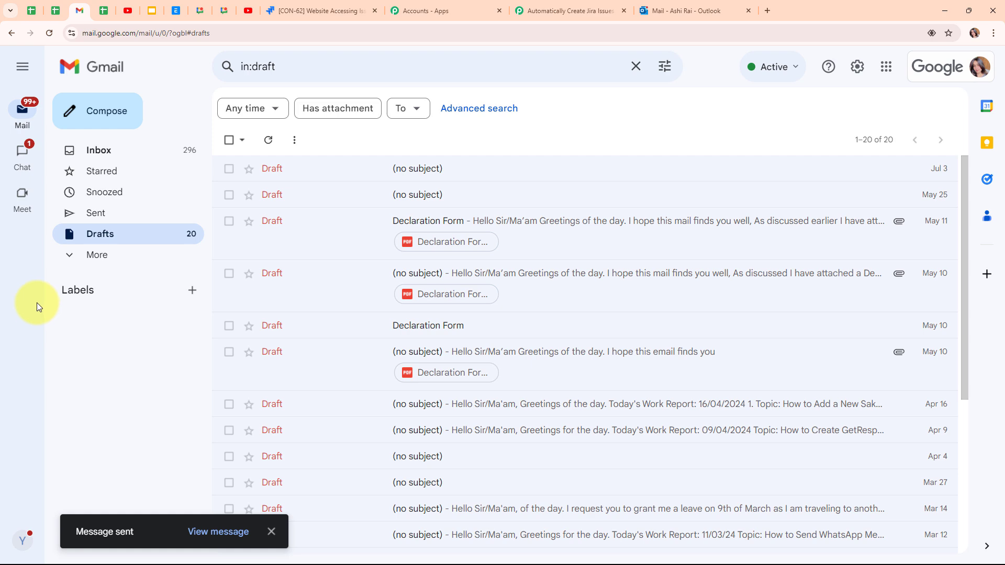
# Return to Jira, reload the page, and open the ConnectApp project's issues to check the newest entries
pyautogui.click(345, 10)
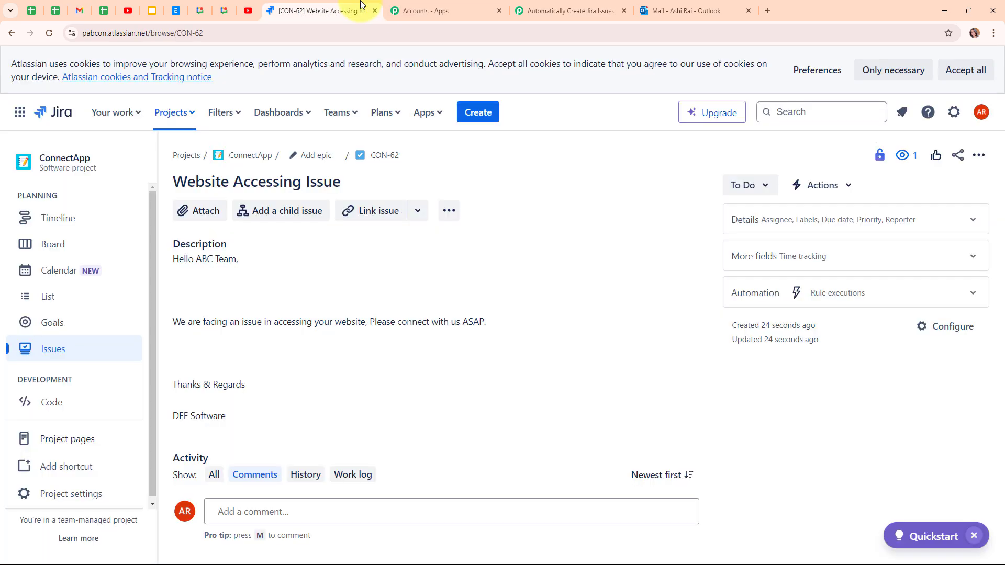
pyautogui.click(50, 33)
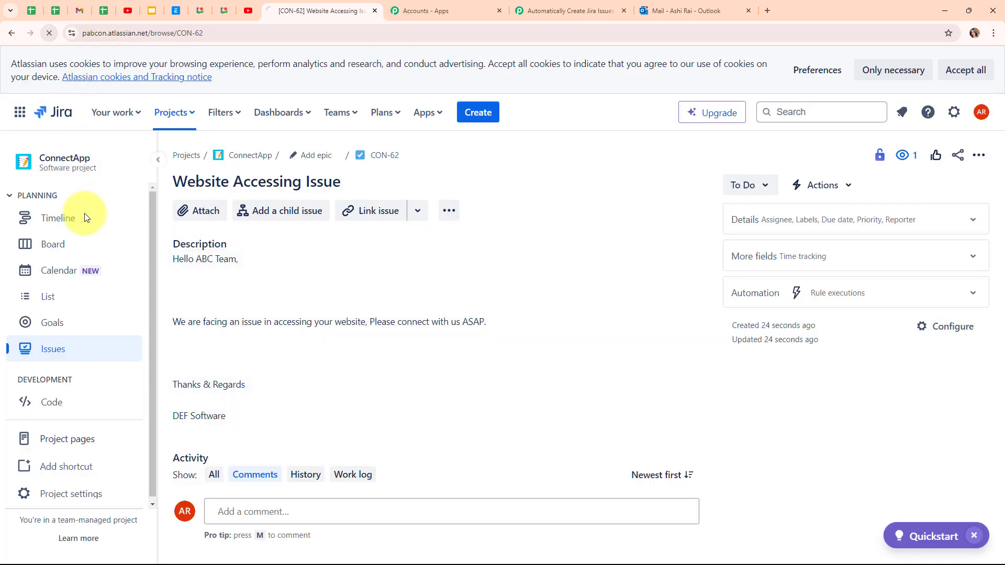
pyautogui.click(46, 314)
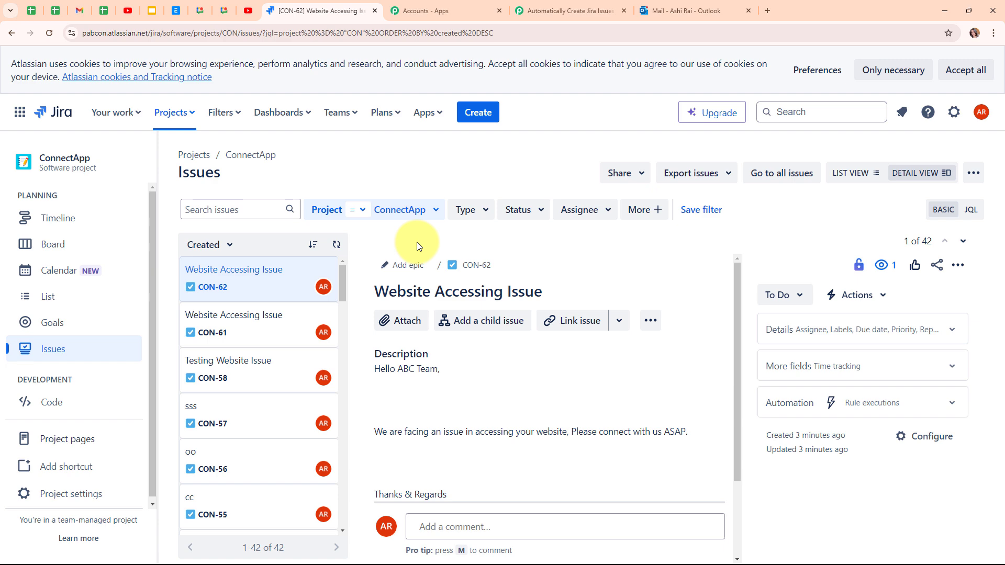
# Switch to the Outlook inbox and open the Subscription Purchase Issue email to check its contents
pyautogui.click(576, 10)
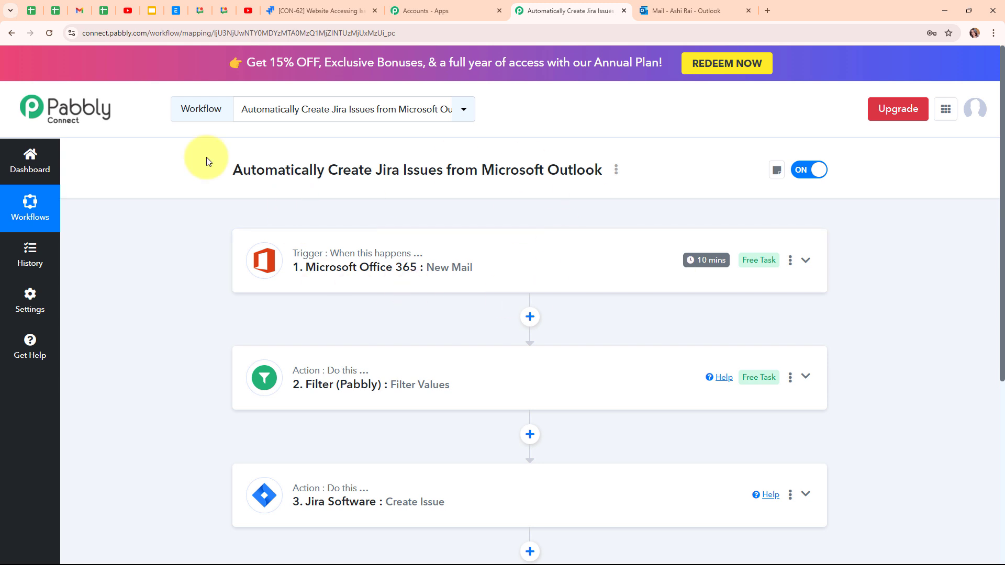
pyautogui.click(686, 16)
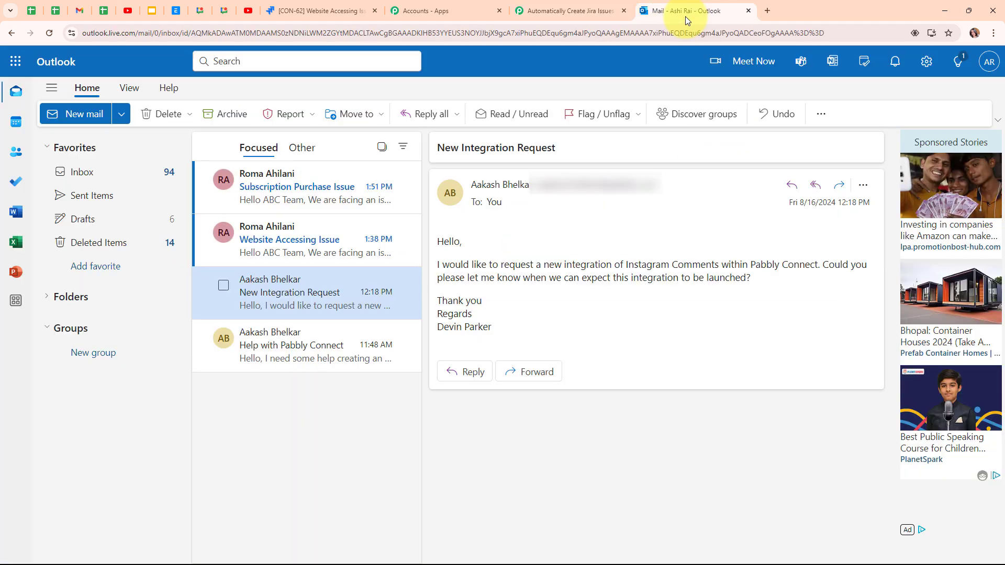
pyautogui.click(269, 192)
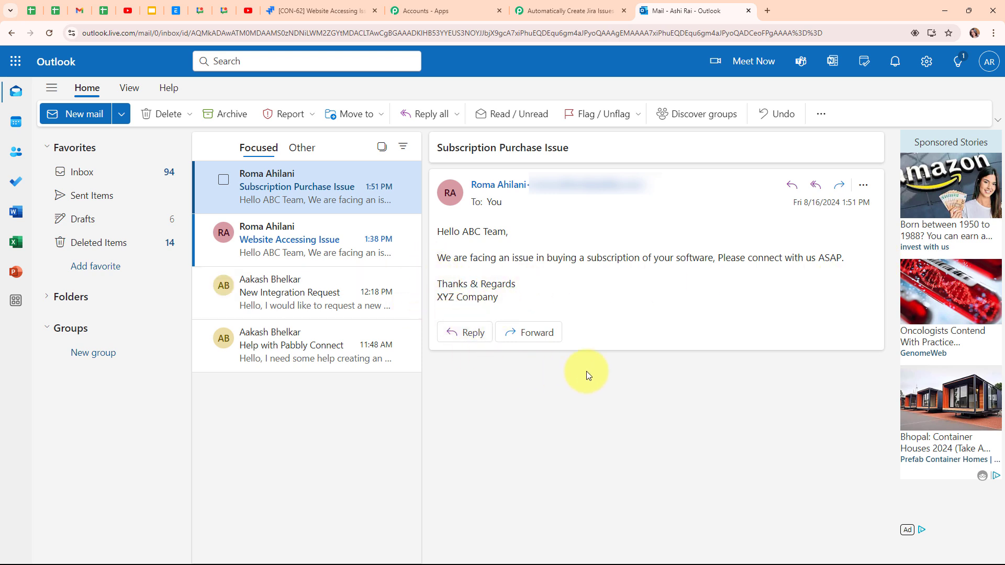
# Reload ConnectApp's issues in Jira to check for the Subscription Purchase Issue, and return to the Pabbly Connect workflow to review its steps
pyautogui.click(351, 4)
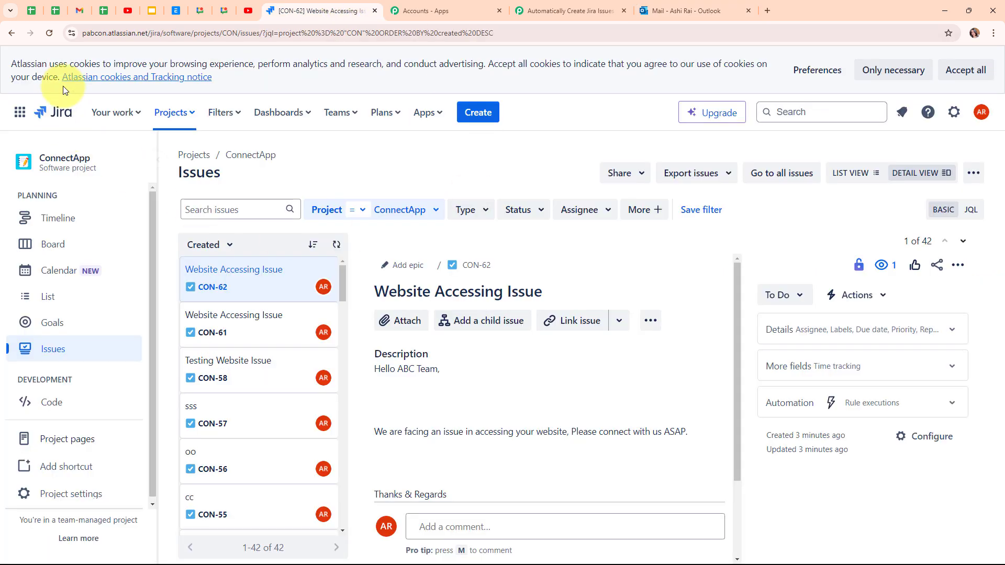
pyautogui.click(53, 36)
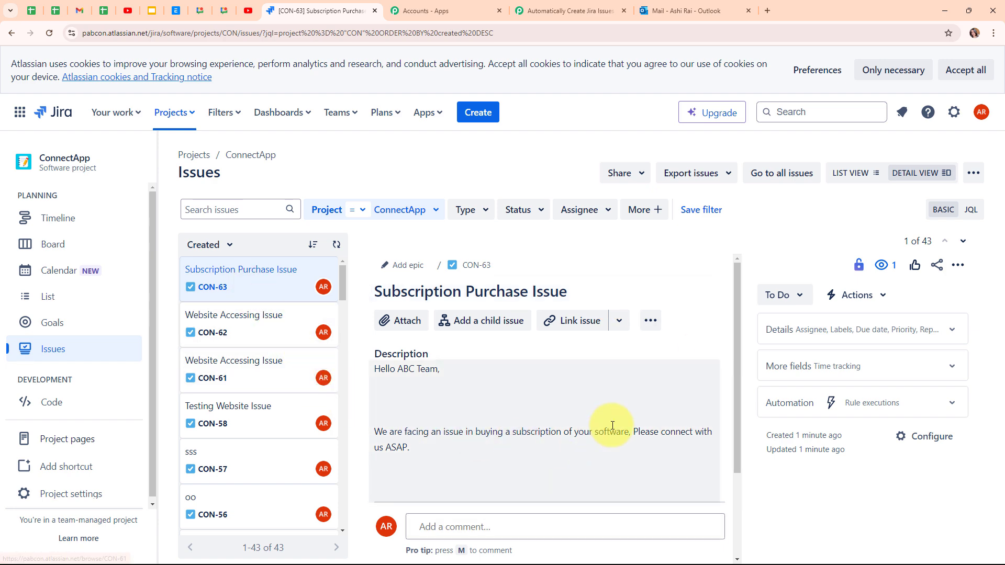
pyautogui.click(530, 5)
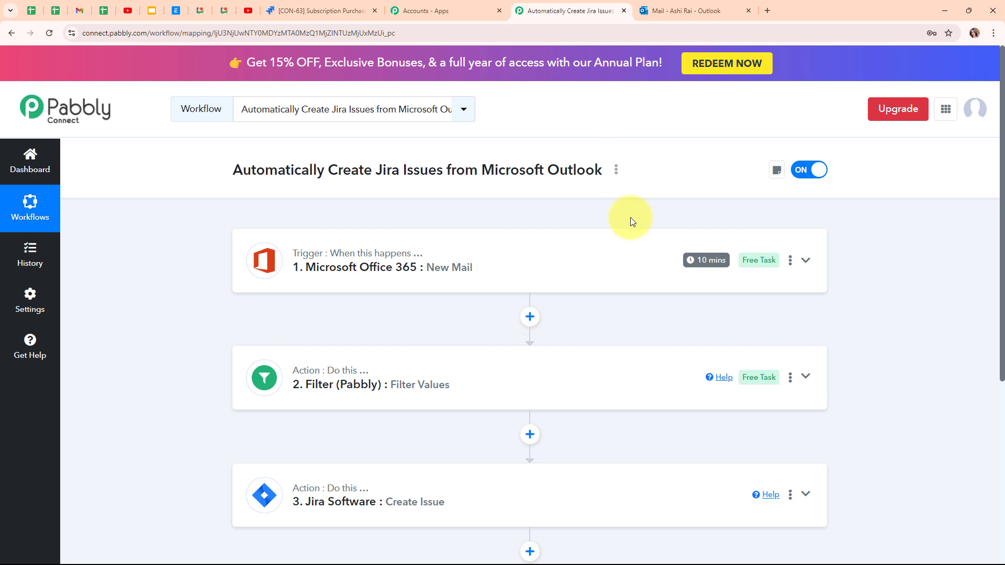
pyautogui.scroll(-2, 628, 218)
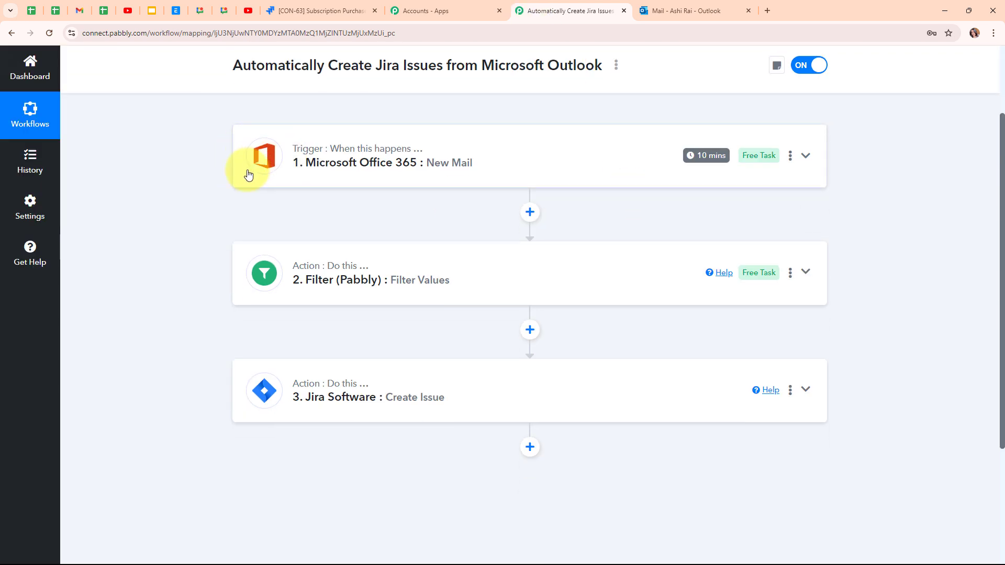